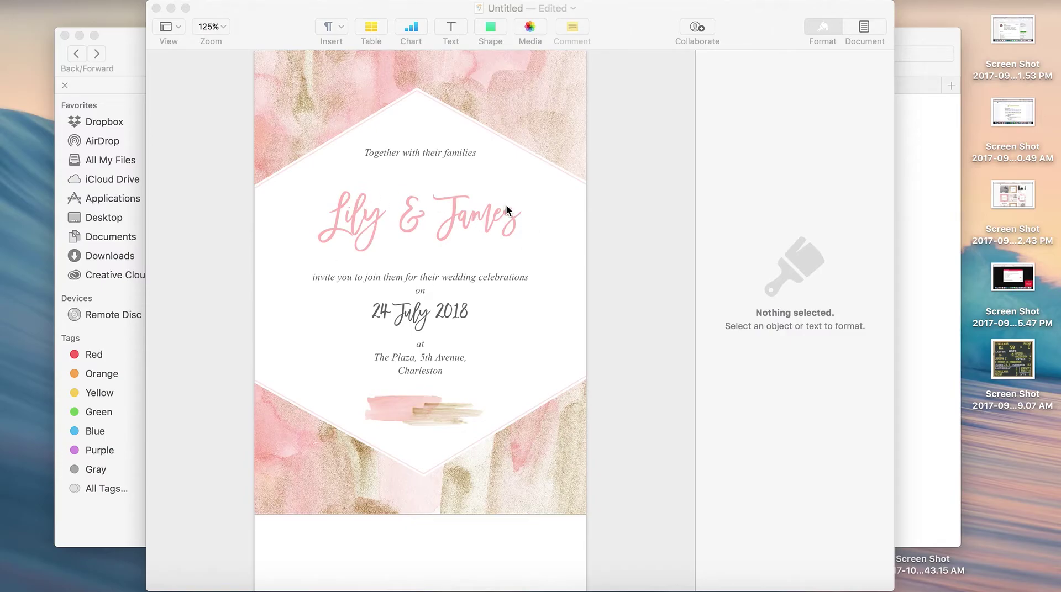
Close the finished invitation sample and discard it without saving
{"action": "left_click", "coordinate": [156, 9]}
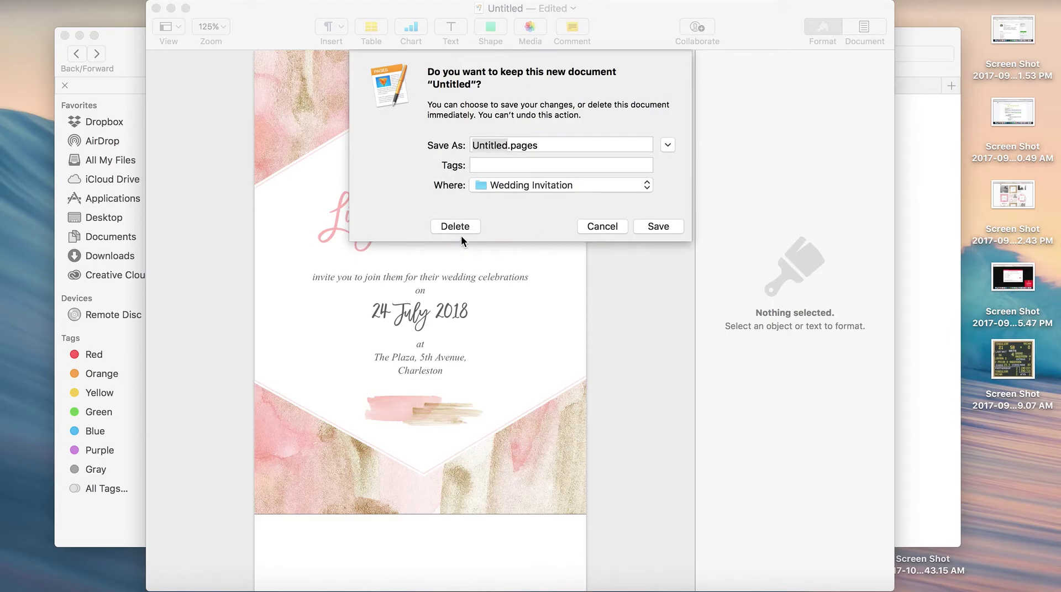
{"action": "left_click", "coordinate": [456, 227]}
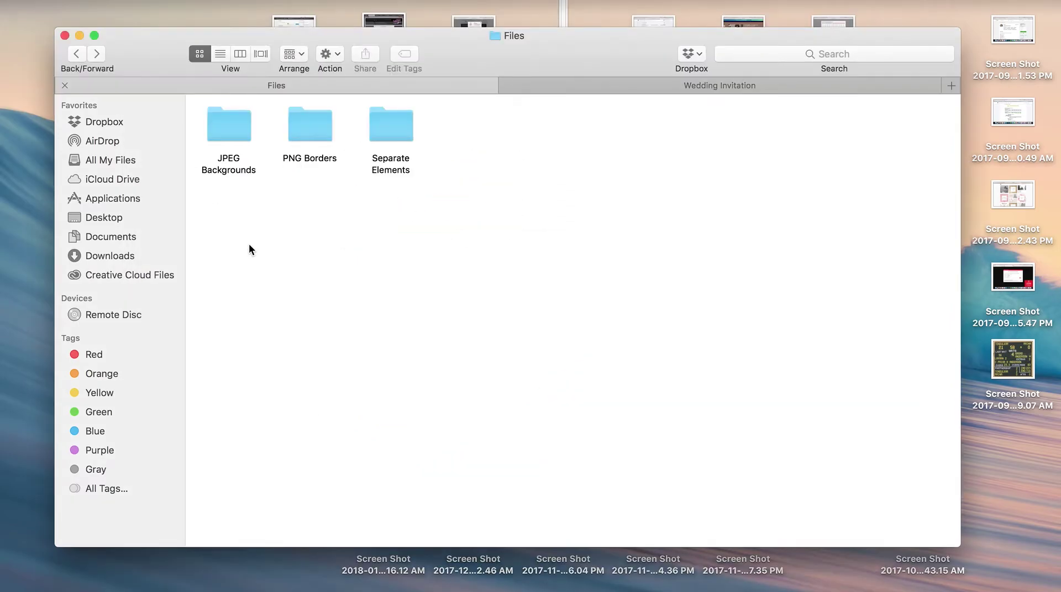
Launch Pages from Launchpad and create a new document from the Blank template
{"action": "left_click", "coordinate": [11, 1]}
{"action": "left_click", "coordinate": [373, 240]}
{"action": "key", "text": "F4"}
{"action": "key", "text": "F4"}
{"action": "key", "text": "F4"}
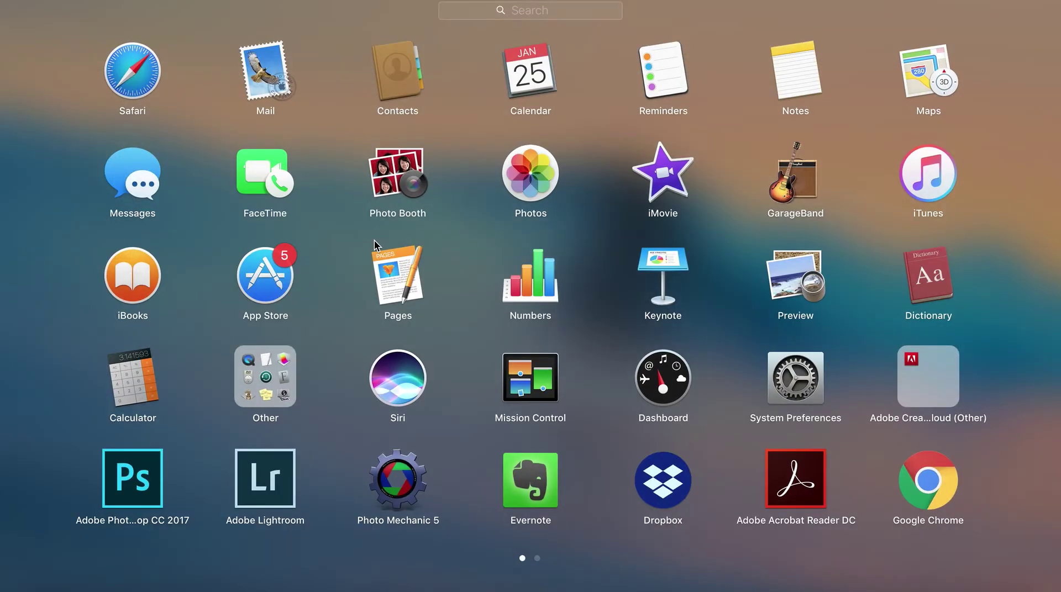
{"action": "type", "text": "pages"}
{"action": "key", "text": "Return"}
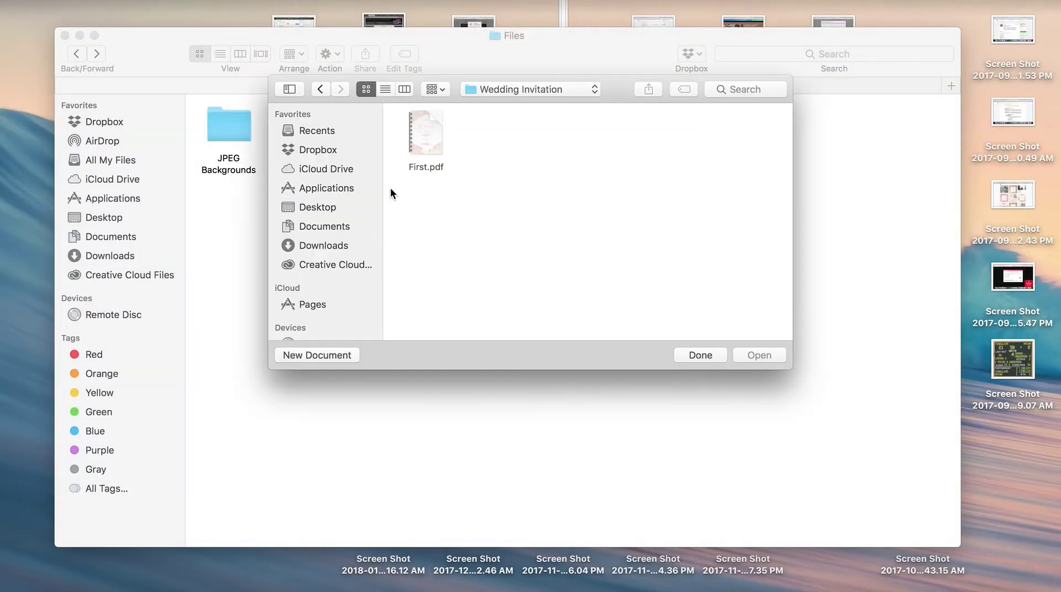
{"action": "left_click", "coordinate": [323, 356]}
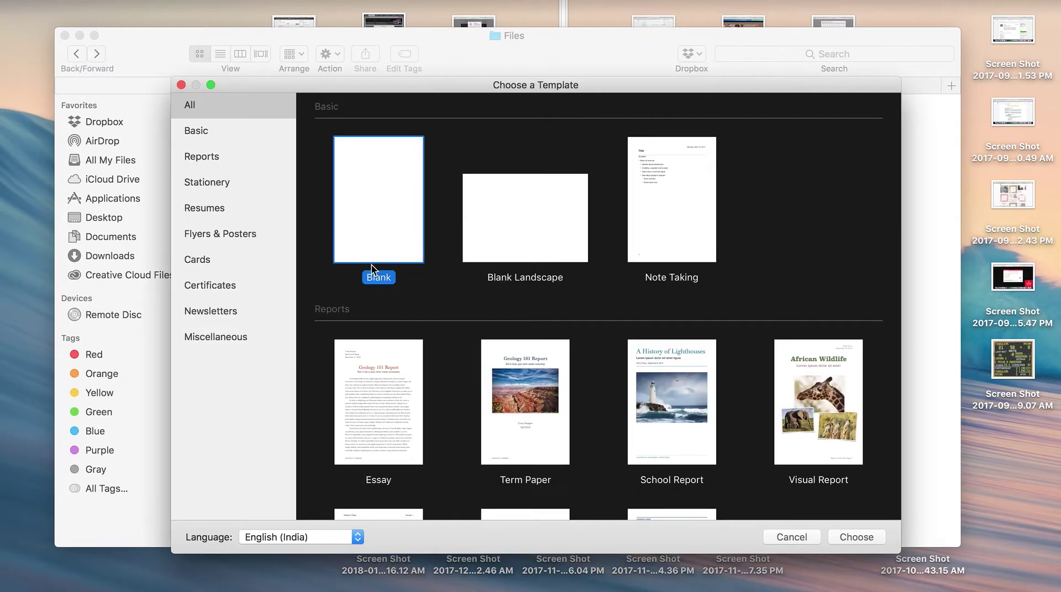
{"action": "double_click", "coordinate": [370, 231]}
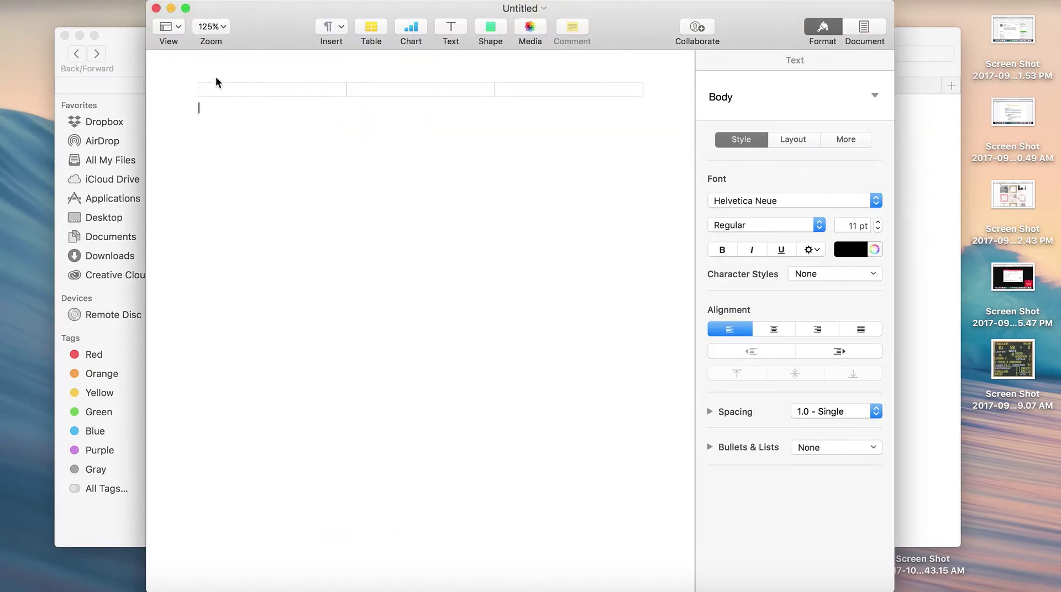
Set the document's paper size to 5 x 7 in Page Setup
{"action": "left_click", "coordinate": [94, 2]}
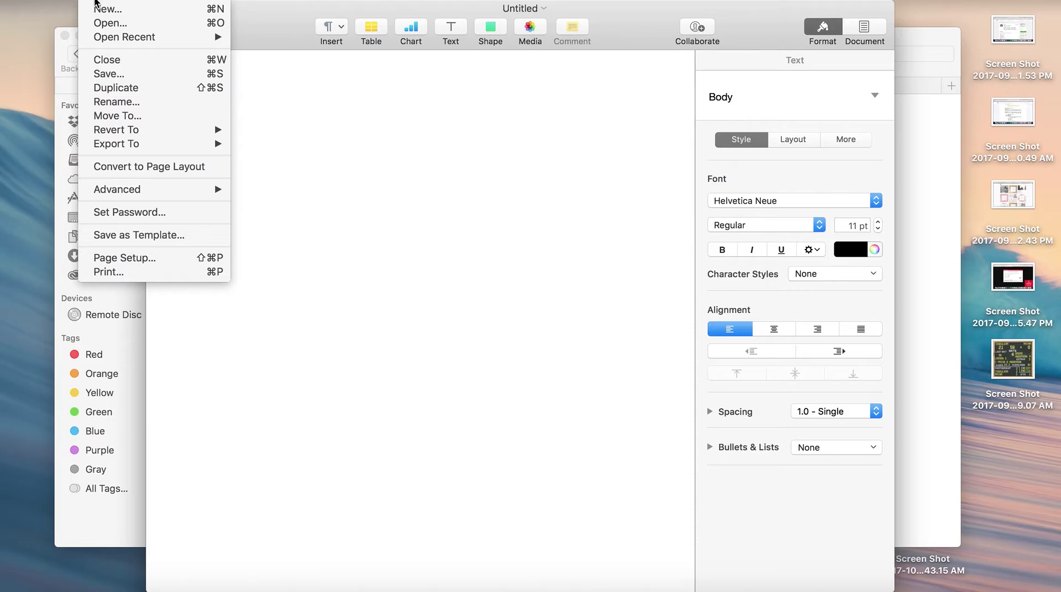
{"action": "left_click", "coordinate": [138, 258]}
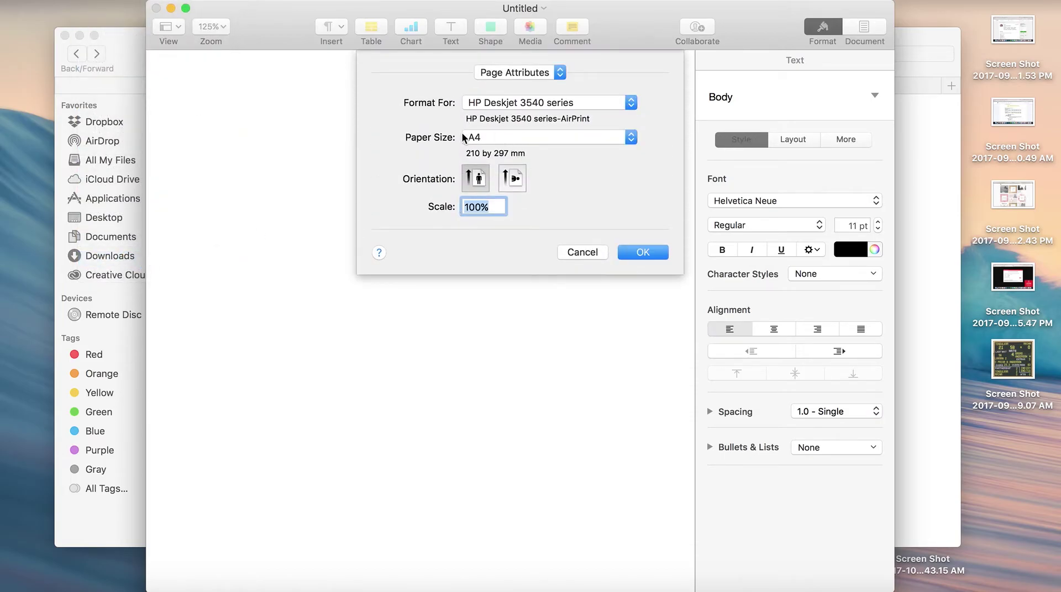
{"action": "left_click", "coordinate": [503, 139]}
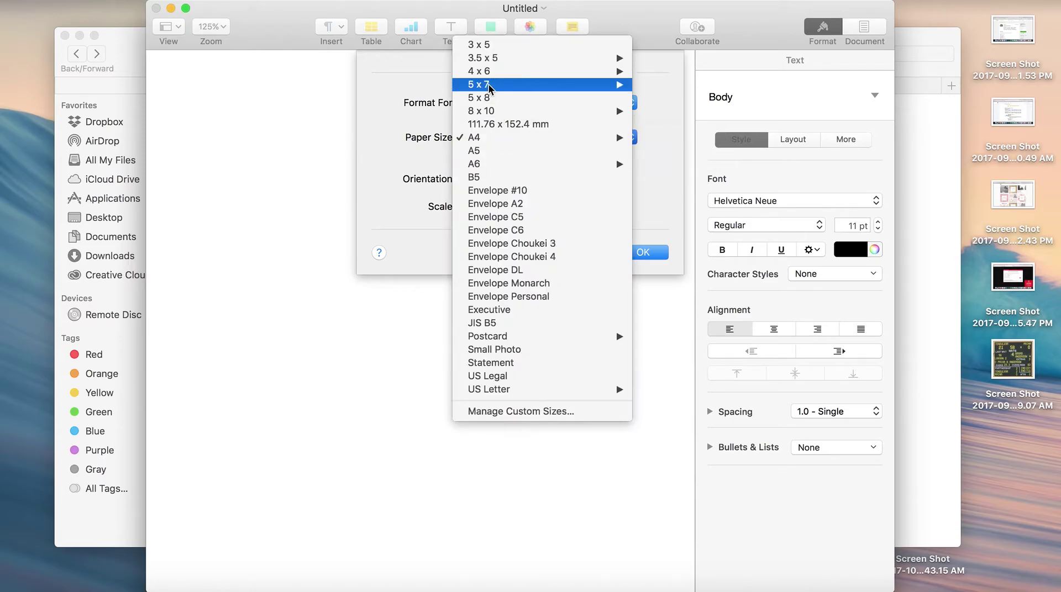
{"action": "mouse_move", "coordinate": [489, 84]}
{"action": "left_click", "coordinate": [665, 86]}
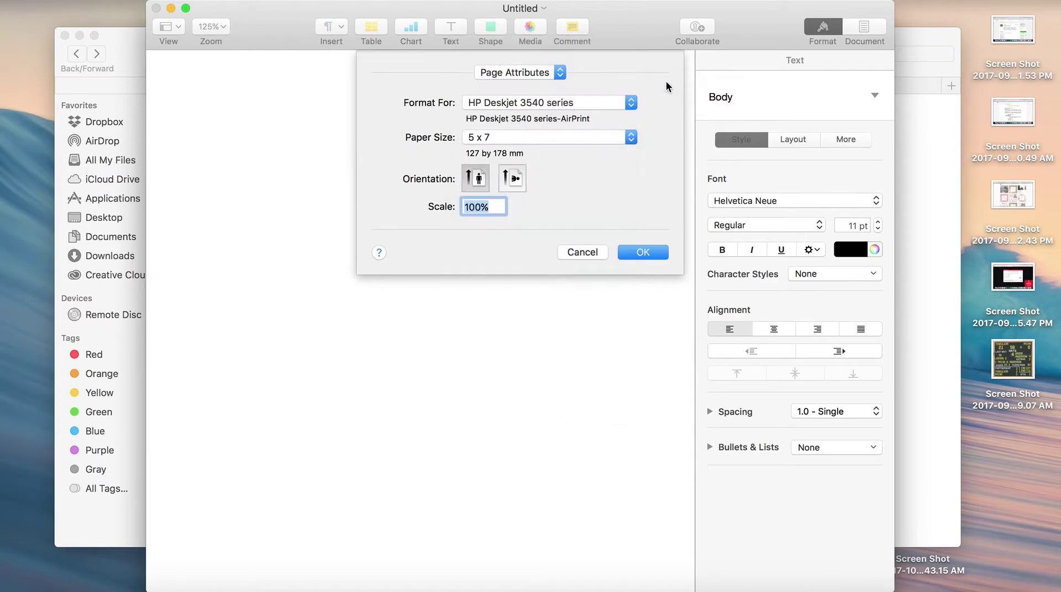
{"action": "left_click", "coordinate": [651, 249]}
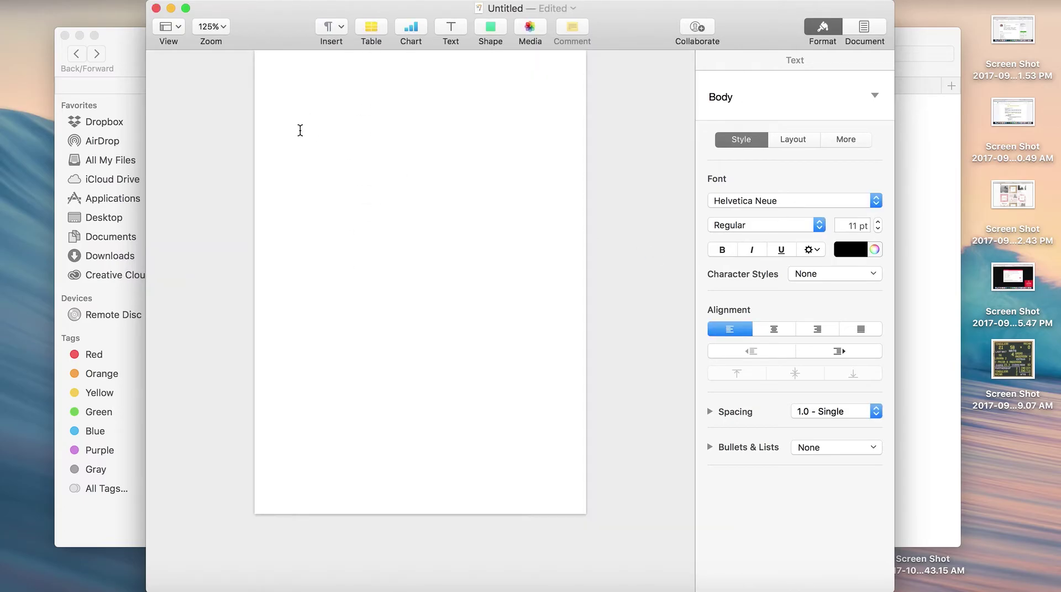
Browse the JPEG Backgrounds and PNG Borders folders, then select 5x7 1.jpg in JPEG Backgrounds
{"action": "left_click", "coordinate": [134, 39]}
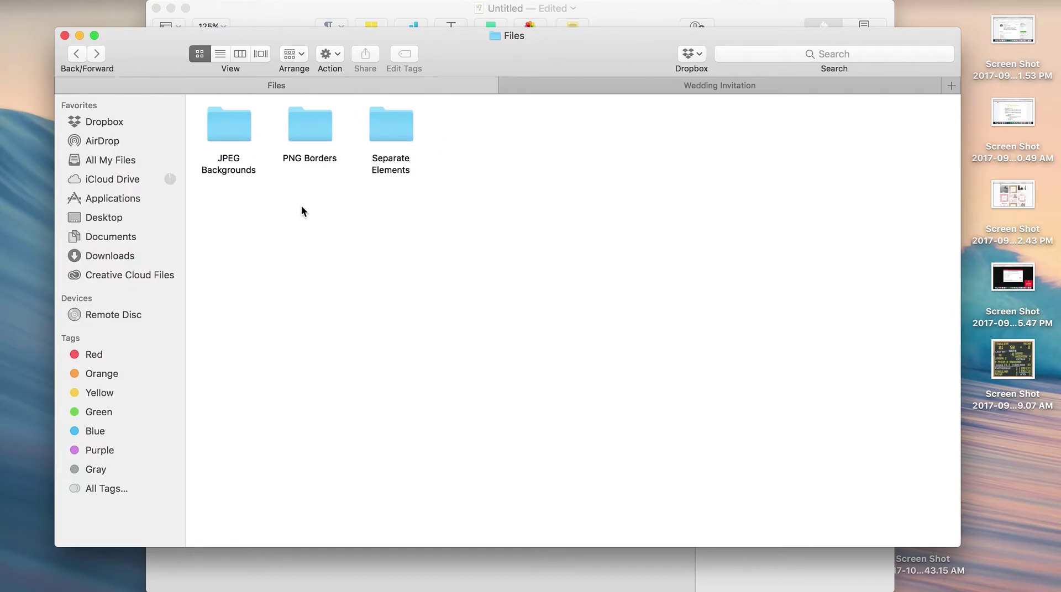
{"action": "double_click", "coordinate": [227, 128]}
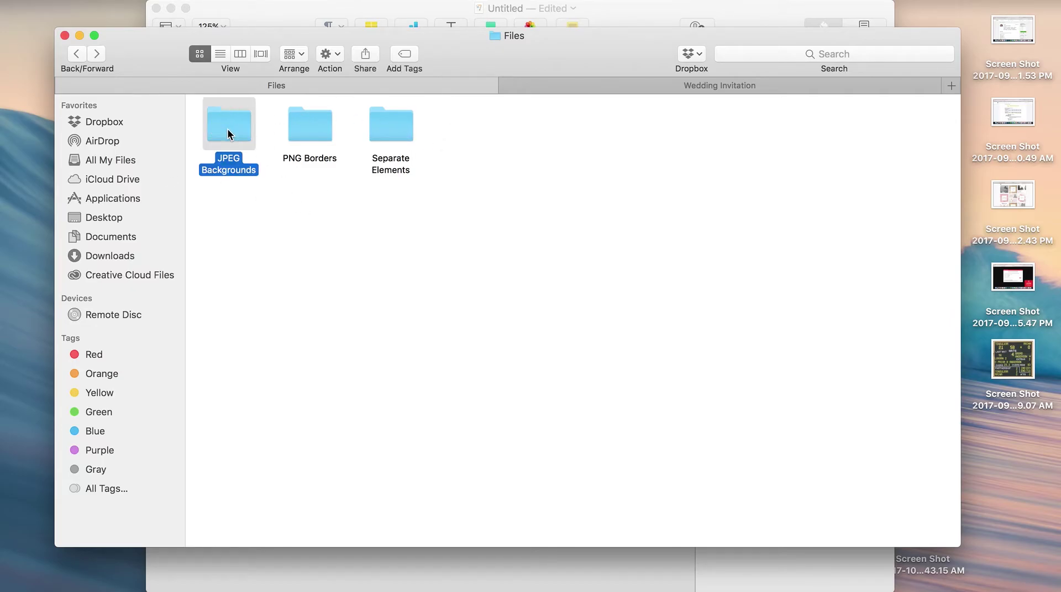
{"action": "left_click", "coordinate": [77, 54]}
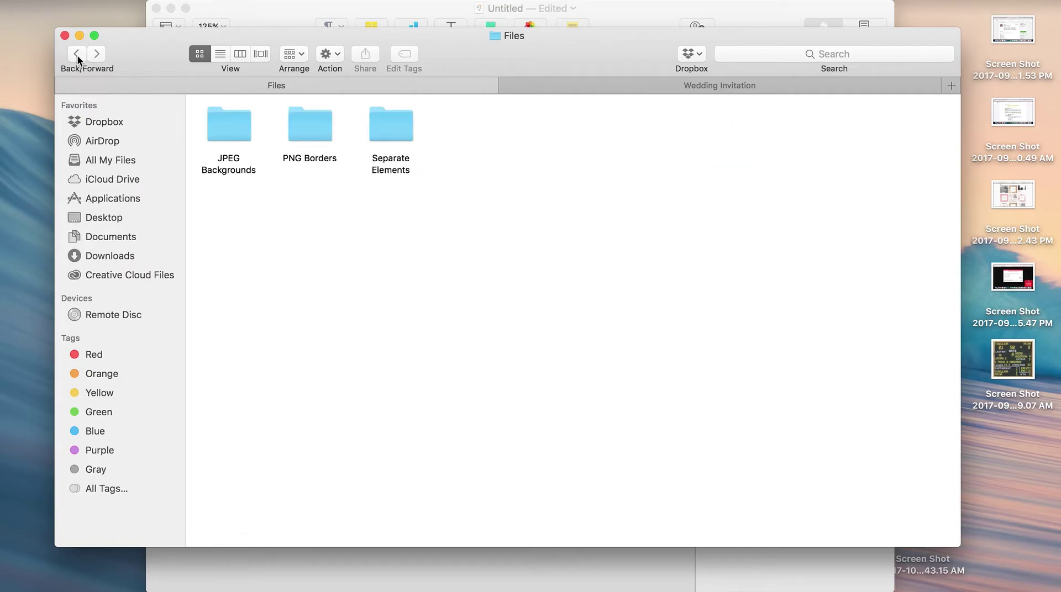
{"action": "double_click", "coordinate": [227, 133]}
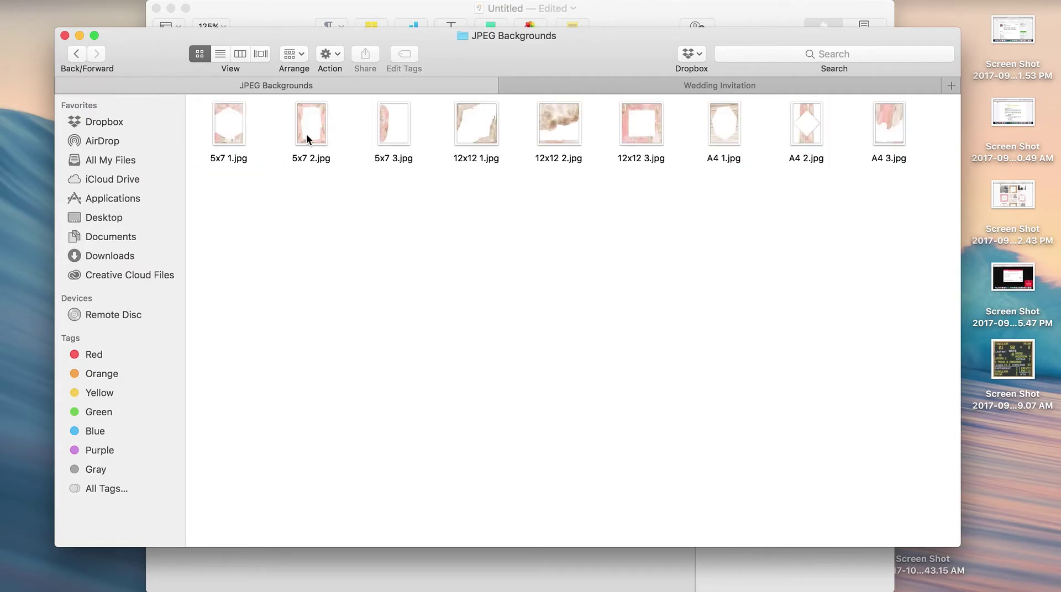
{"action": "left_click", "coordinate": [76, 54]}
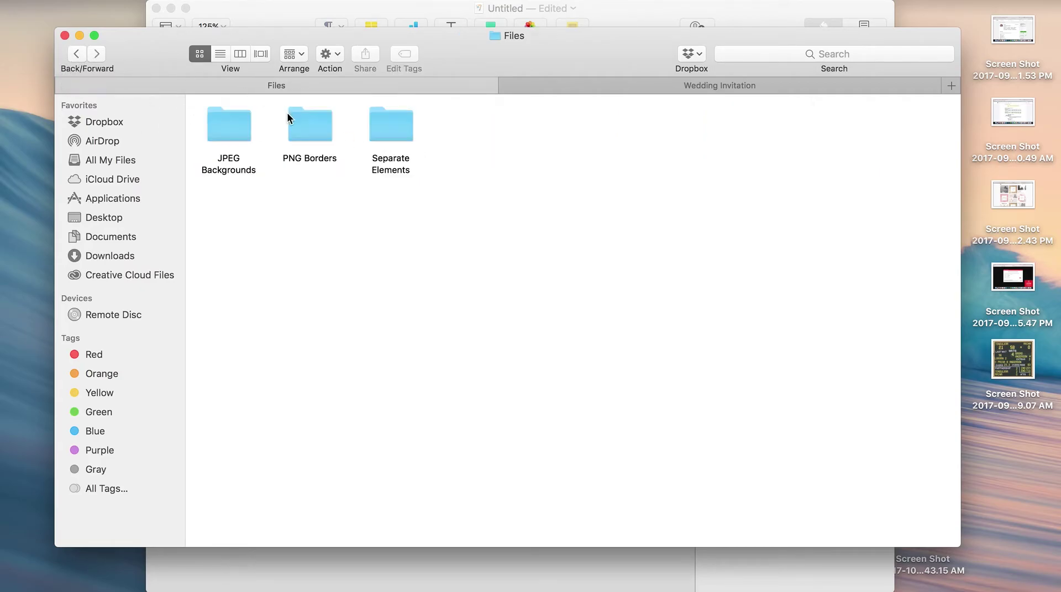
{"action": "double_click", "coordinate": [287, 115]}
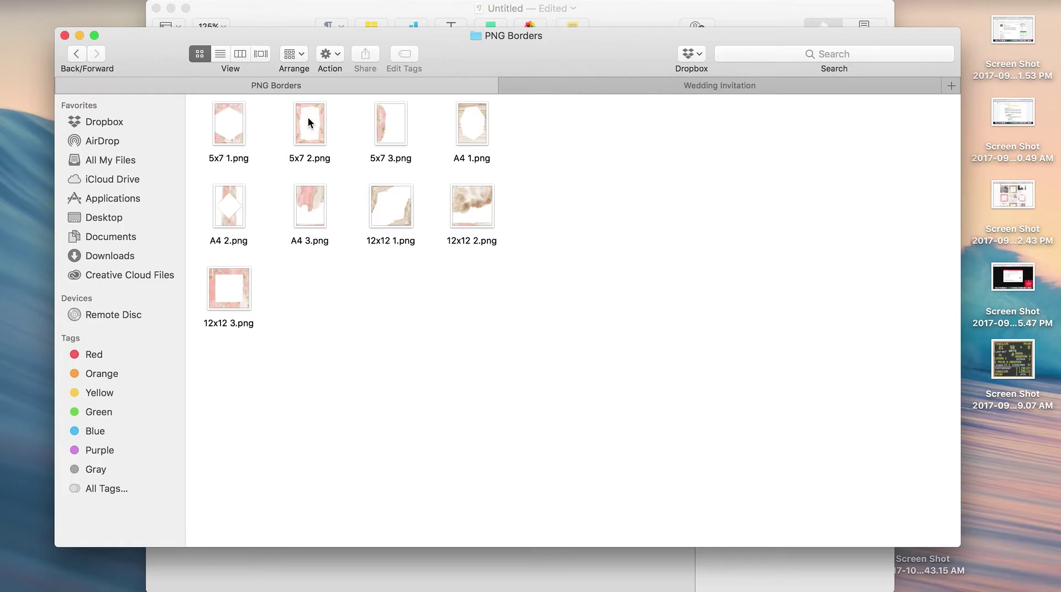
{"action": "left_click", "coordinate": [76, 55]}
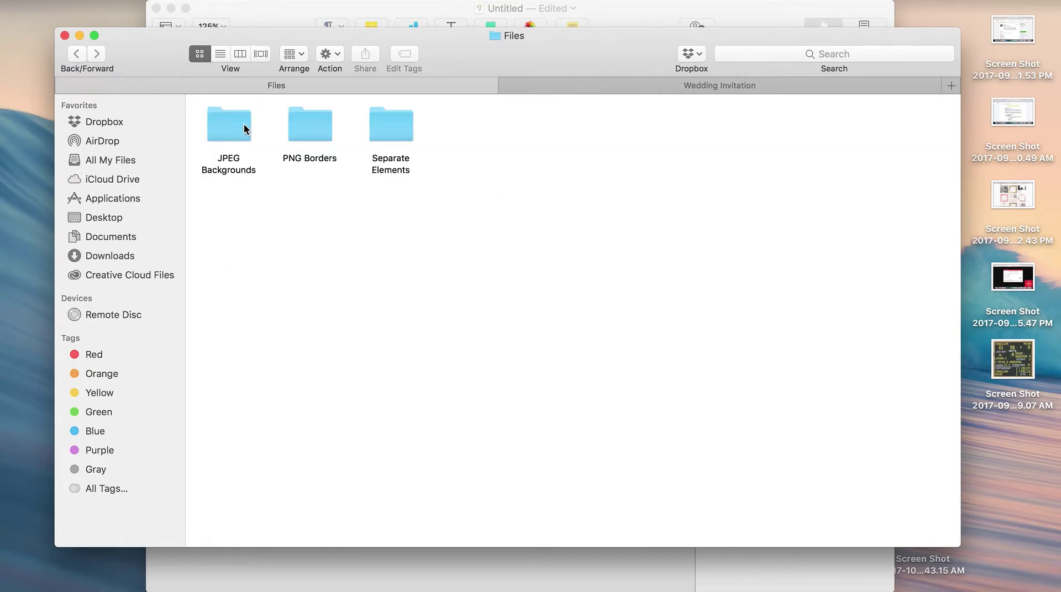
{"action": "double_click", "coordinate": [243, 124]}
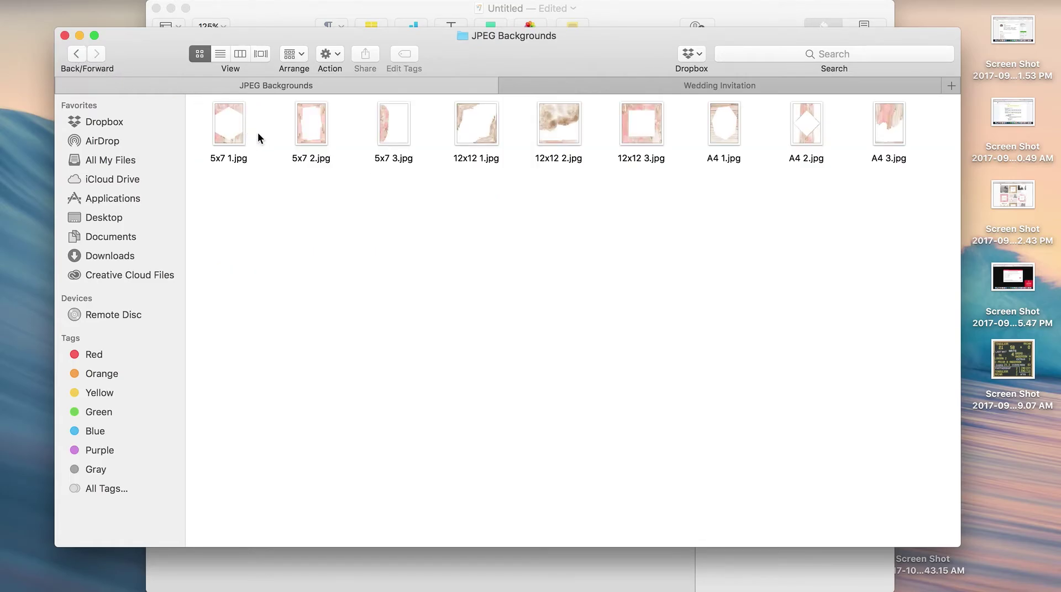
{"action": "left_click", "coordinate": [219, 129]}
Drag 5x7 1.jpg onto the page and stretch it to fill the whole 5 x 7 page
{"action": "left_click_drag", "start_coordinate": [572, 47], "coordinate": [794, 41]}
{"action": "left_click_drag", "start_coordinate": [447, 123], "coordinate": [376, 181]}
{"action": "left_click", "coordinate": [258, 181]}
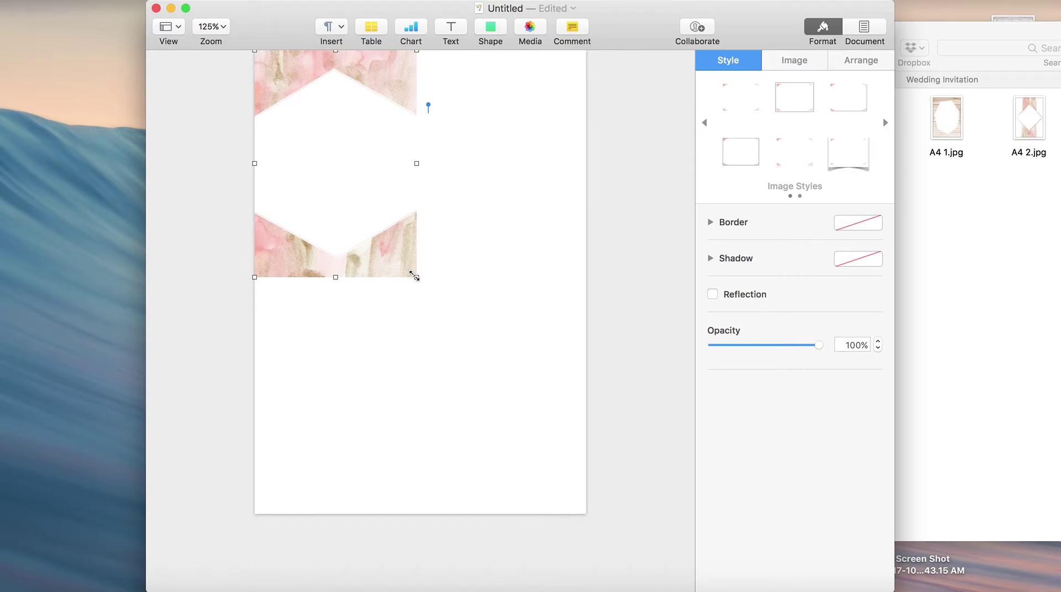
{"action": "left_click_drag", "start_coordinate": [414, 276], "coordinate": [648, 463]}
{"action": "left_click", "coordinate": [612, 302]}
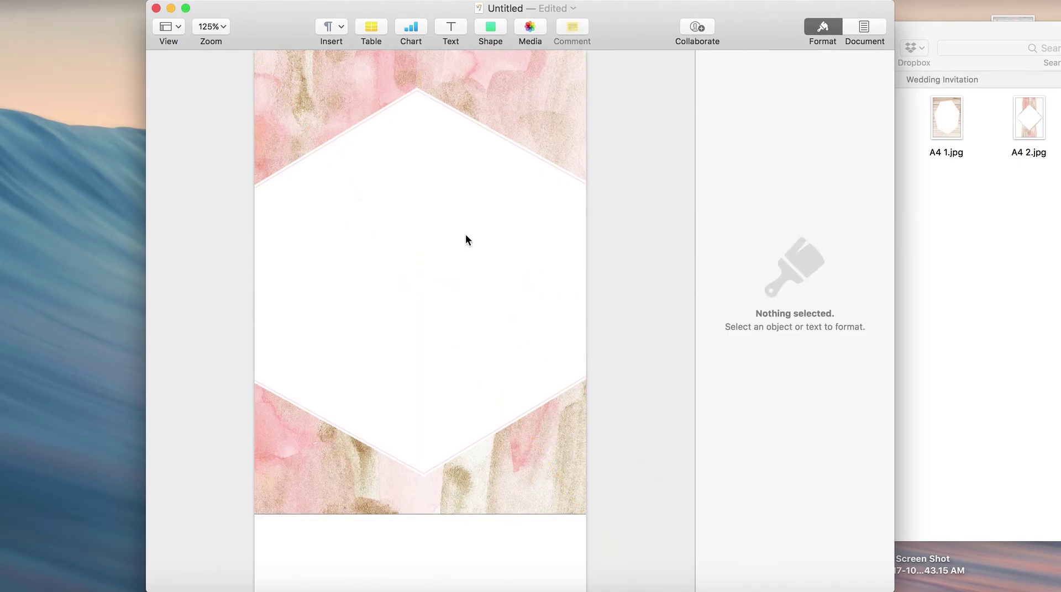
{"action": "left_click", "coordinate": [414, 207]}
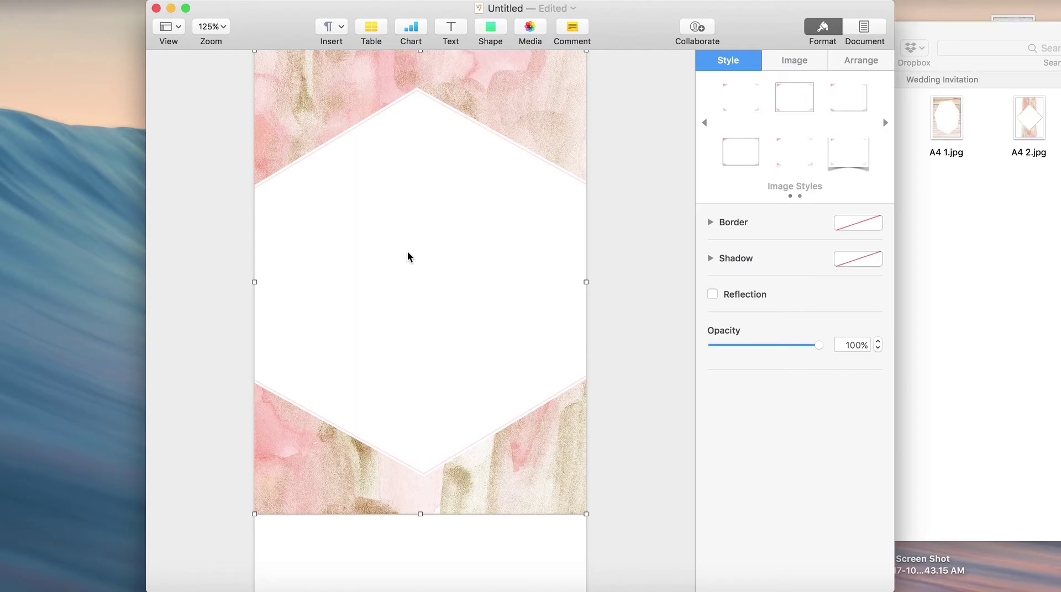
{"action": "left_click", "coordinate": [588, 218]}
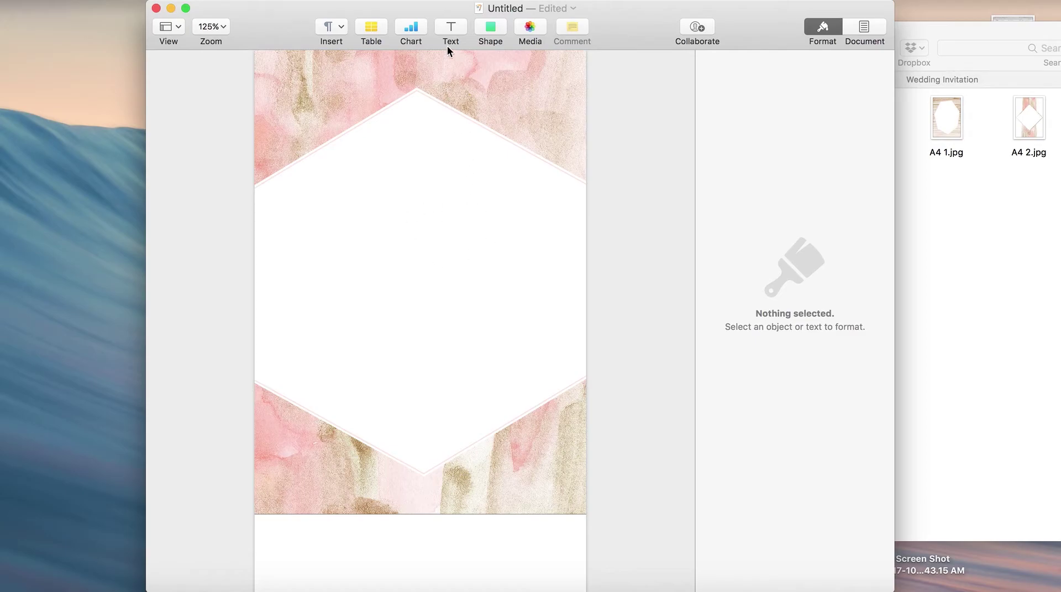
Add a shortened text box and replace its placeholder with the couple's names
{"action": "left_click", "coordinate": [450, 27]}
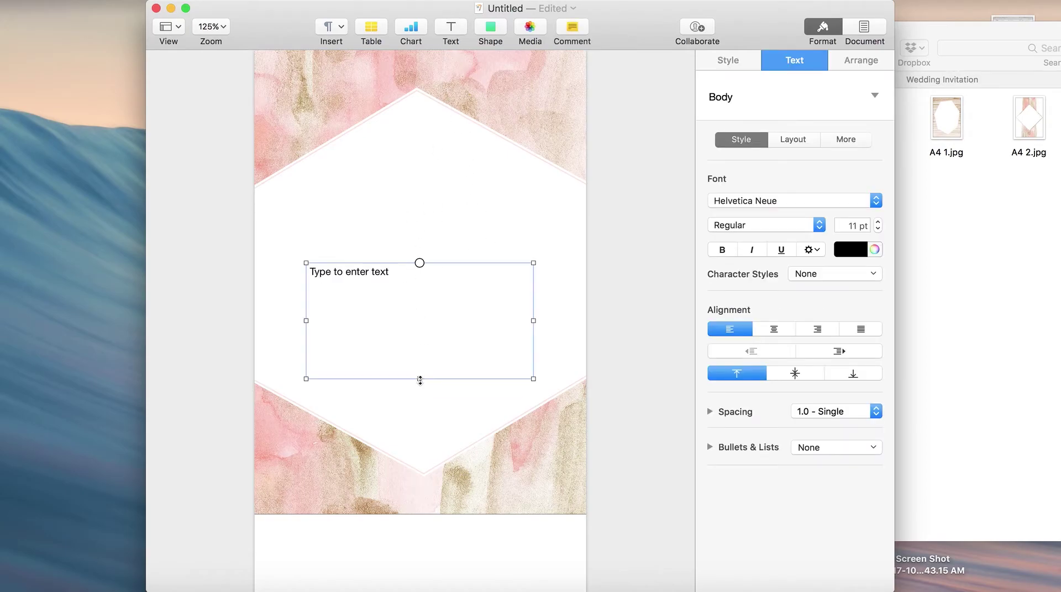
{"action": "left_click_drag", "start_coordinate": [420, 379], "coordinate": [420, 333]}
{"action": "left_click", "coordinate": [381, 294]}
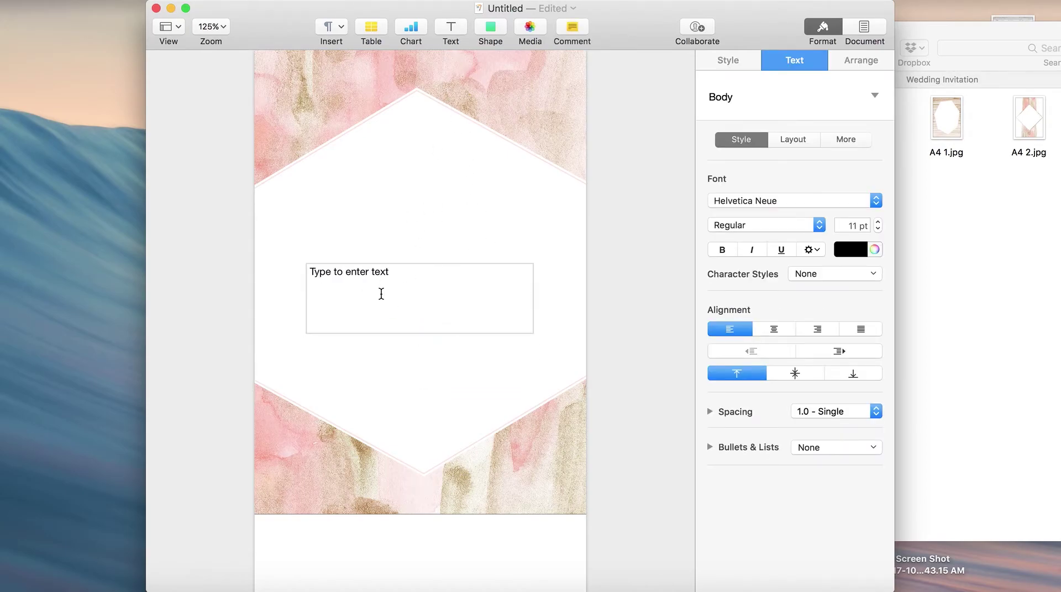
{"action": "double_click", "coordinate": [370, 275]}
{"action": "type", "text": "Lily & James"}
Set the couple's names in the Madina Clean script font
{"action": "key", "text": "super+a"}
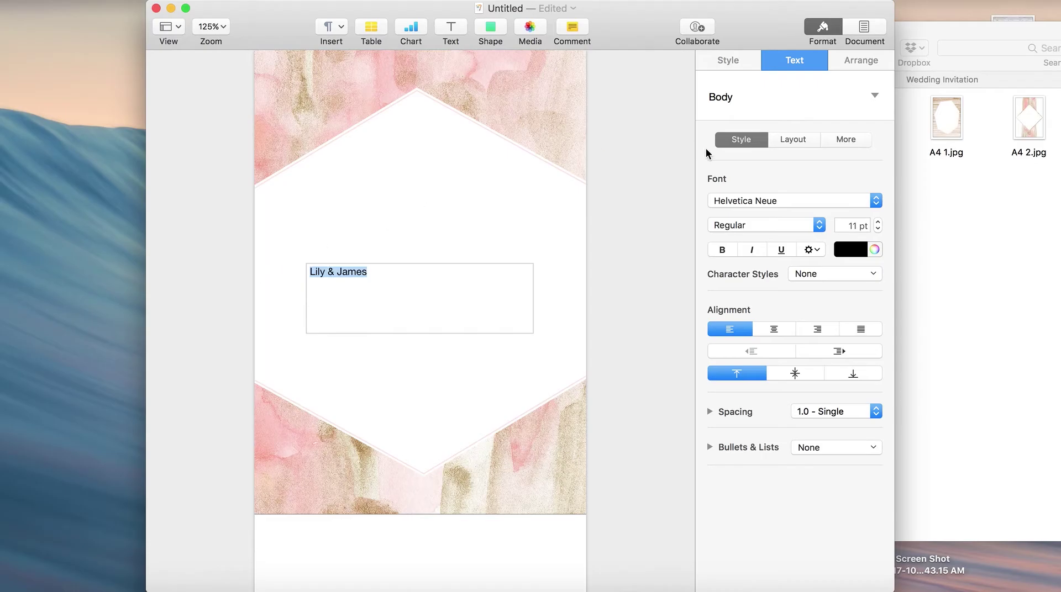
{"action": "left_click", "coordinate": [772, 201]}
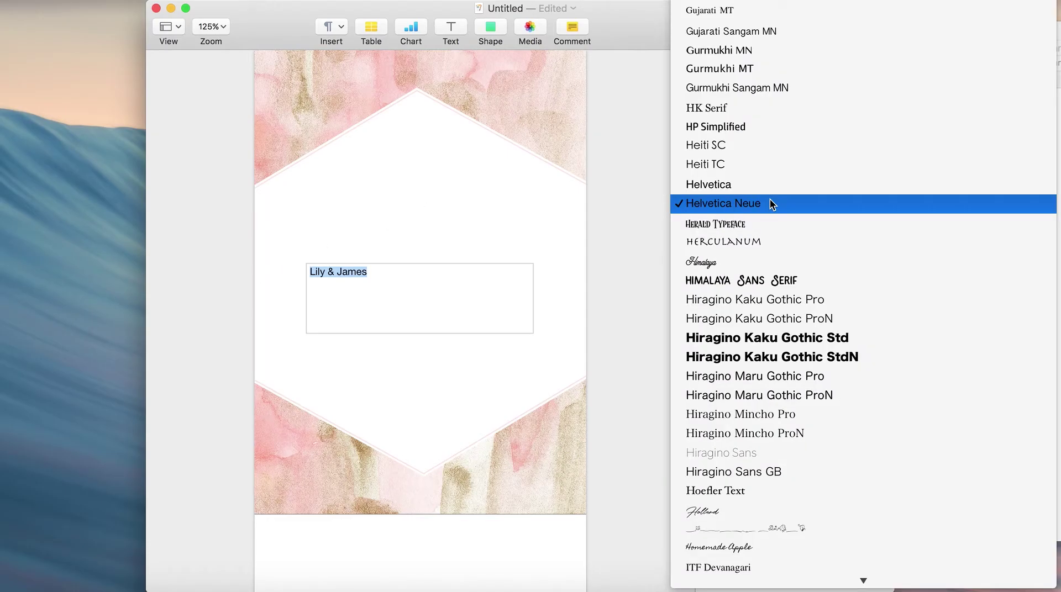
{"action": "scroll", "coordinate": [771, 205], "scroll_direction": "up", "scroll_amount": 15}
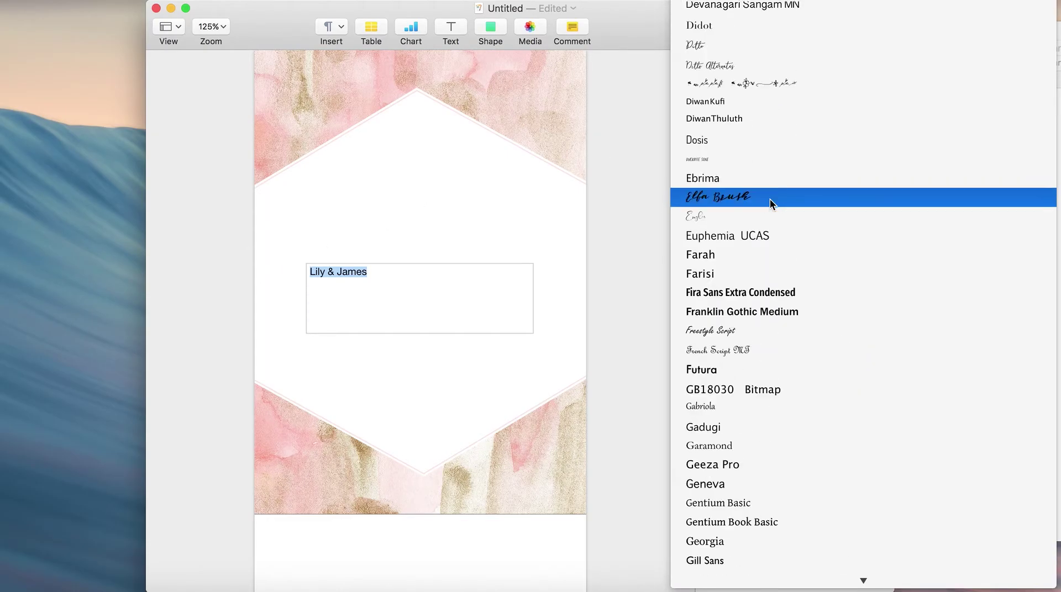
{"action": "scroll", "coordinate": [770, 204], "scroll_direction": "up", "scroll_amount": 15}
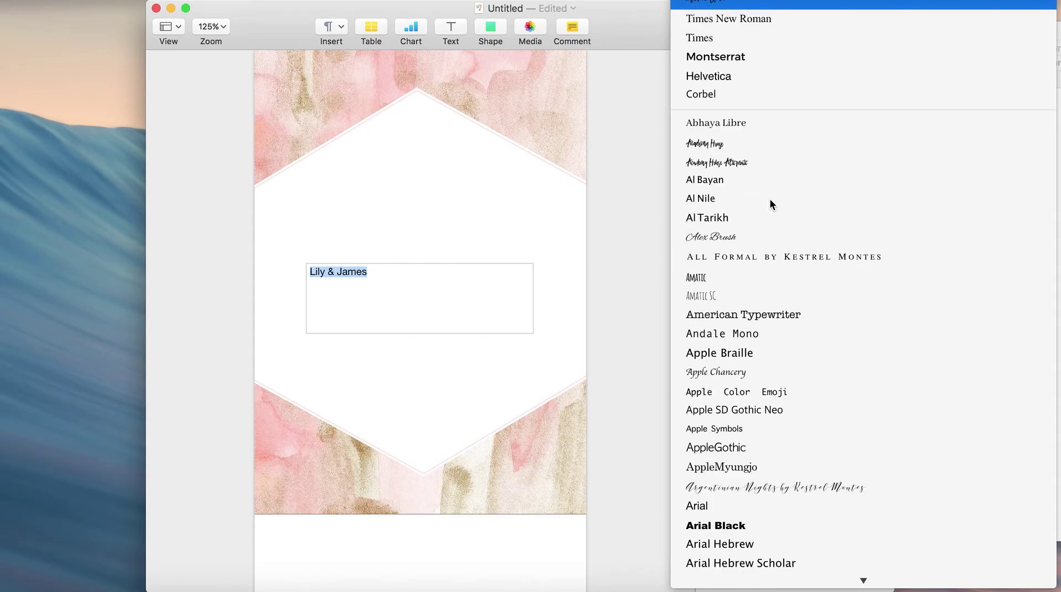
{"action": "left_click", "coordinate": [750, 5]}
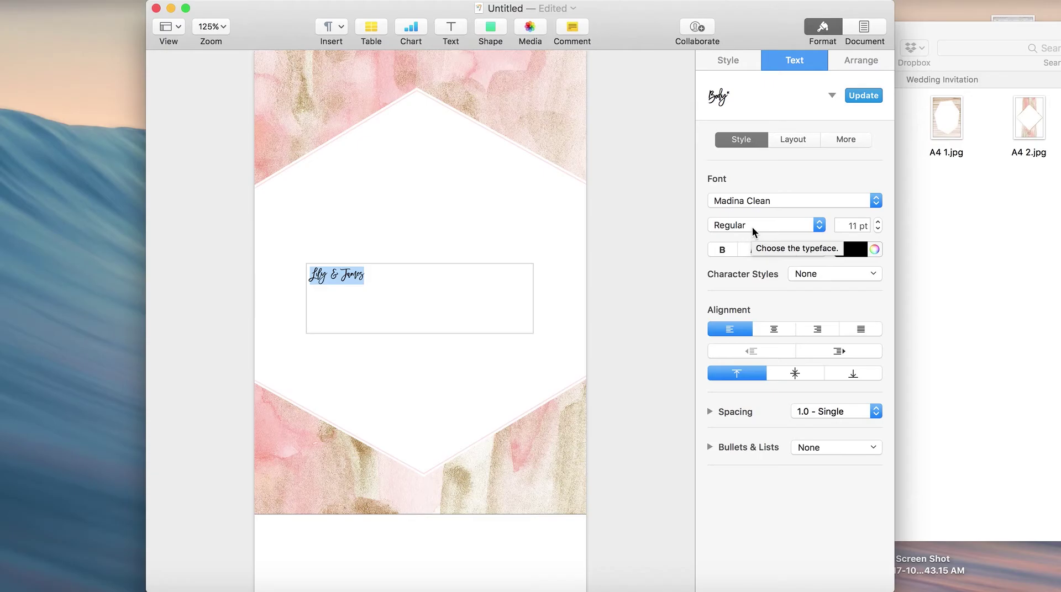
Make the names 35 pt, centred, and move the box up near the hexagon's top
{"action": "left_click", "coordinate": [844, 226]}
{"action": "type", "text": "30"}
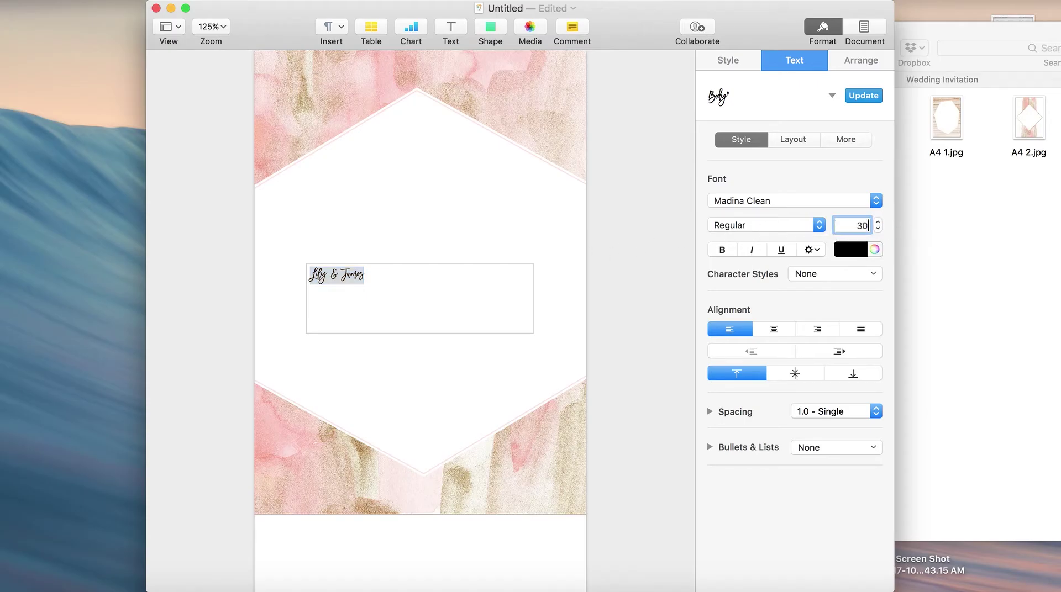
{"action": "key", "text": "Return"}
{"action": "type", "text": "3"}
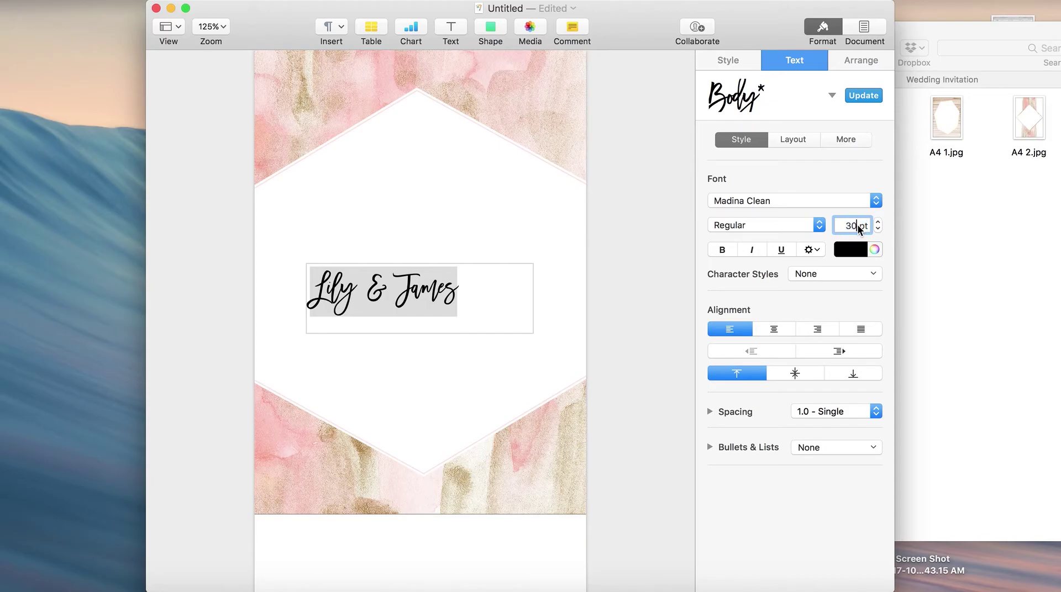
{"action": "type", "text": "5"}
{"action": "key", "text": "Return"}
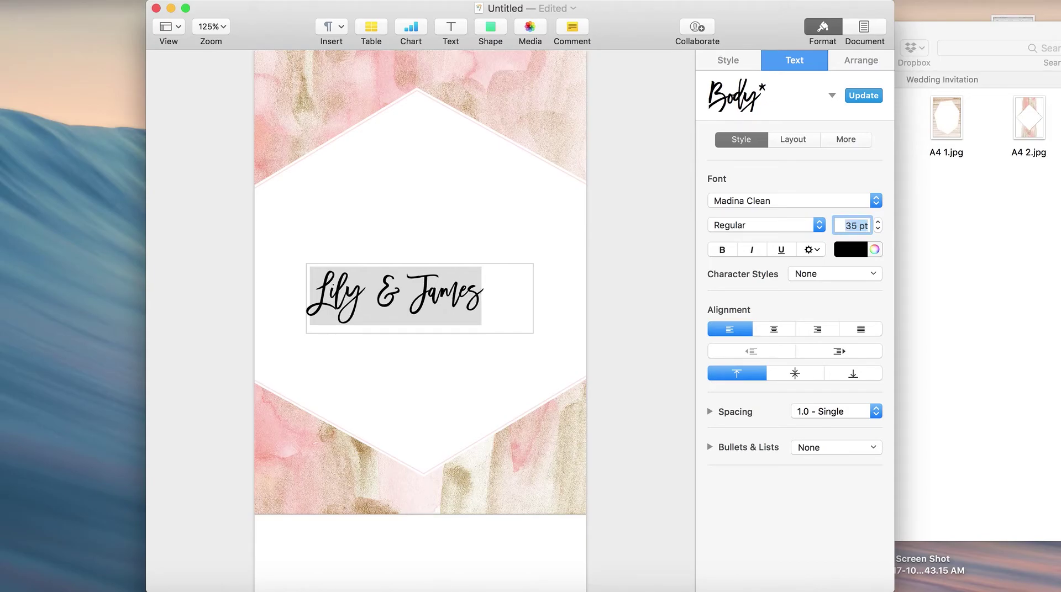
{"action": "triple_click", "coordinate": [485, 285]}
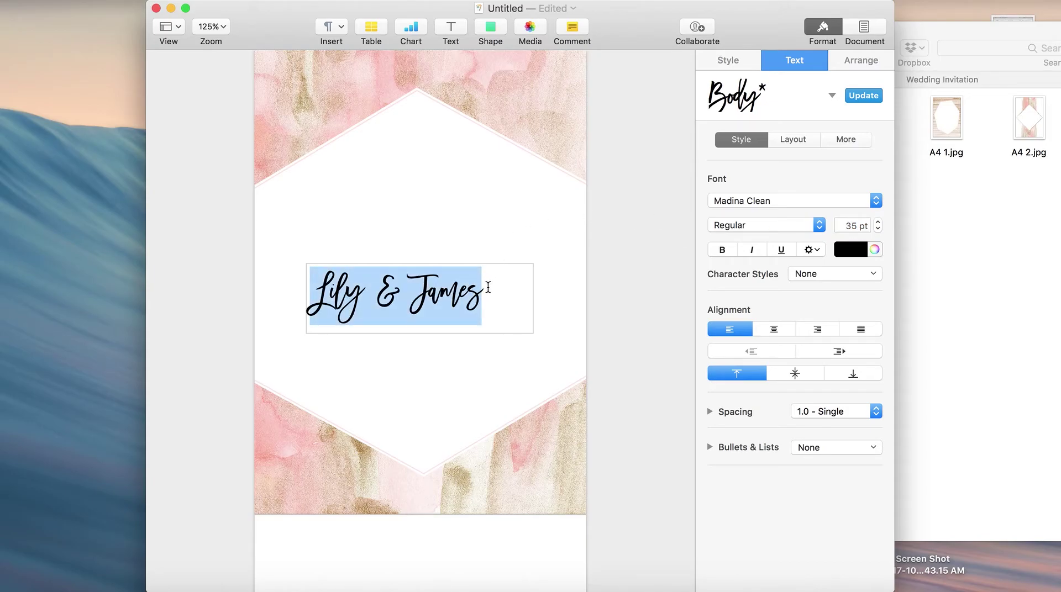
{"action": "left_click", "coordinate": [778, 333]}
{"action": "left_click", "coordinate": [393, 247]}
{"action": "left_click", "coordinate": [429, 299]}
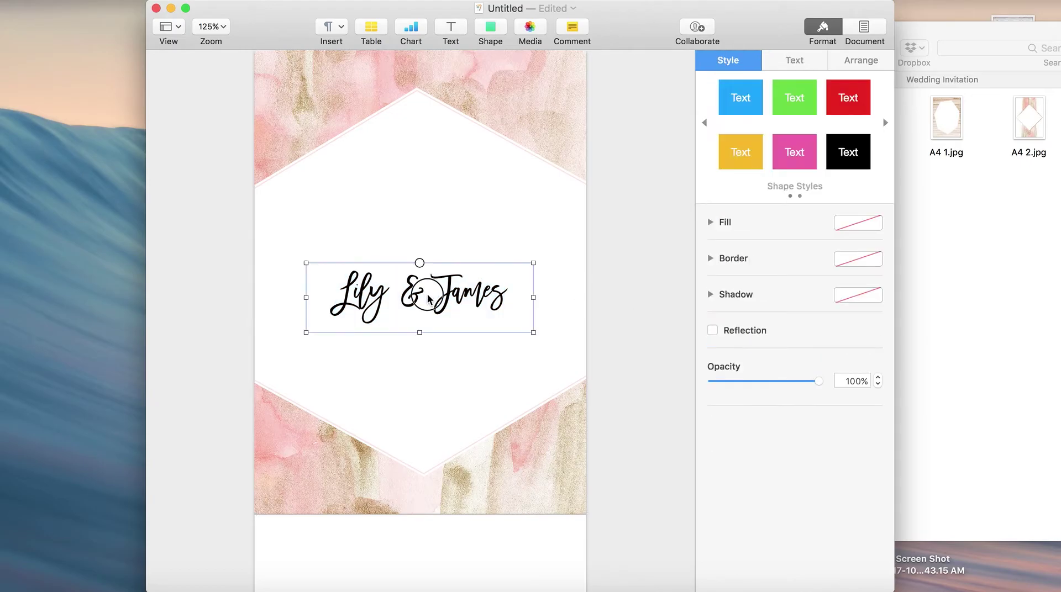
{"action": "left_click_drag", "start_coordinate": [428, 299], "coordinate": [435, 207]}
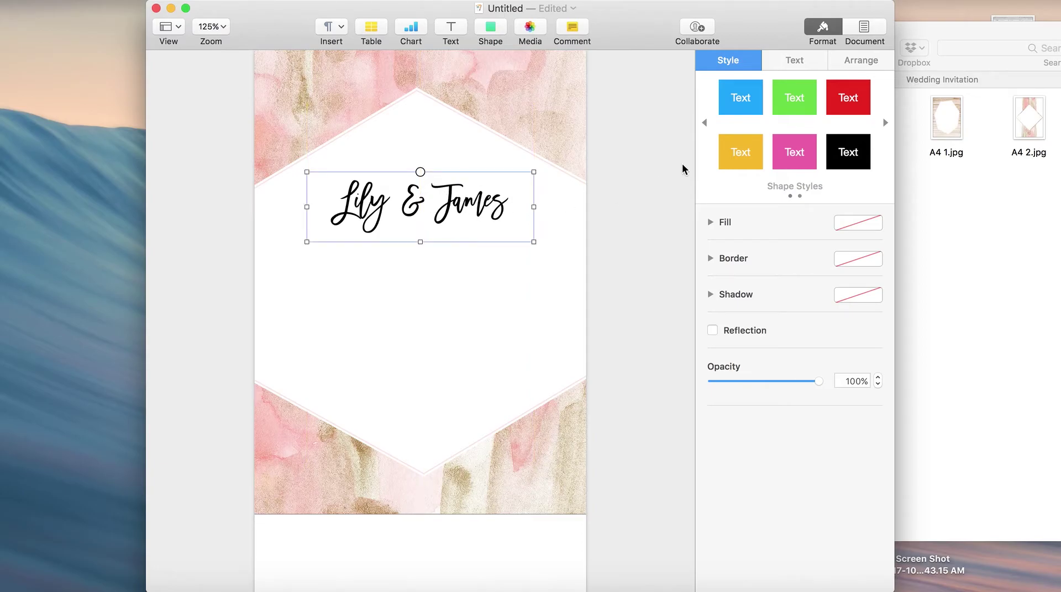
Colour the names pink from the preset text colours
{"action": "double_click", "coordinate": [469, 199]}
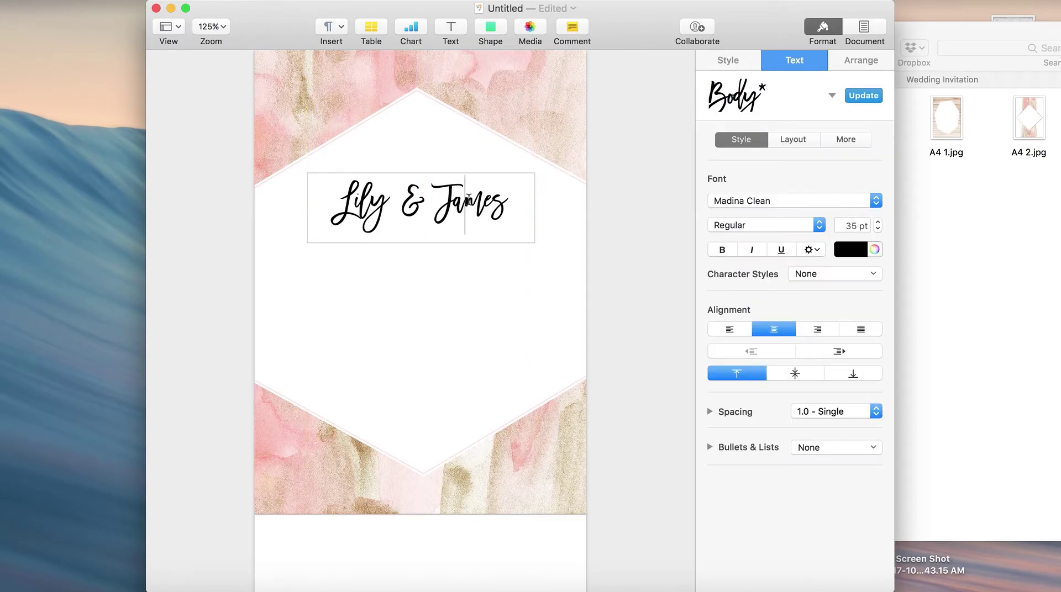
{"action": "key", "text": "super+a"}
{"action": "left_click", "coordinate": [850, 251]}
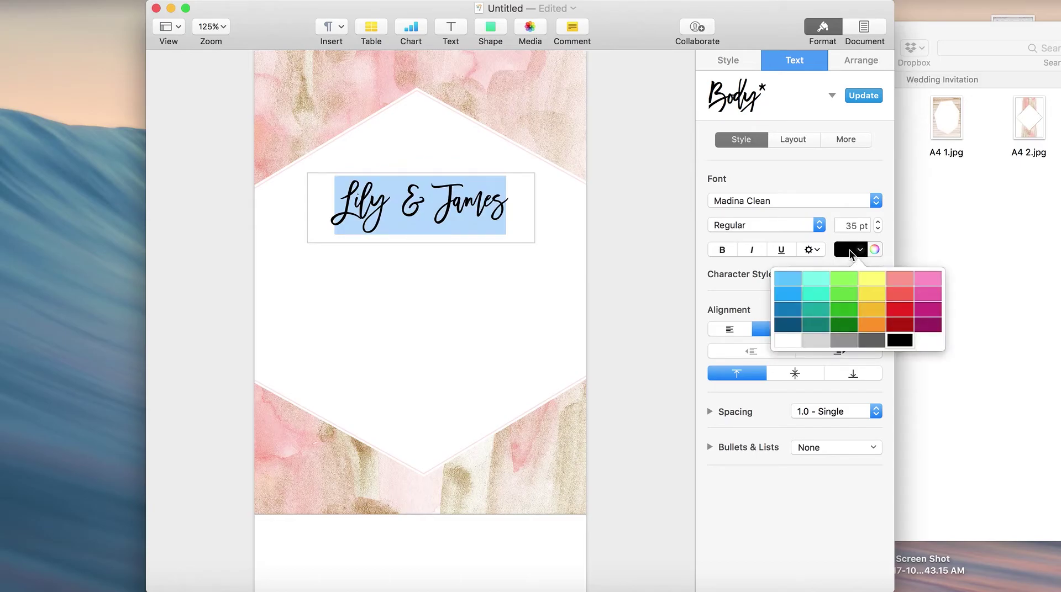
{"action": "left_click", "coordinate": [898, 285]}
{"action": "left_click", "coordinate": [558, 284]}
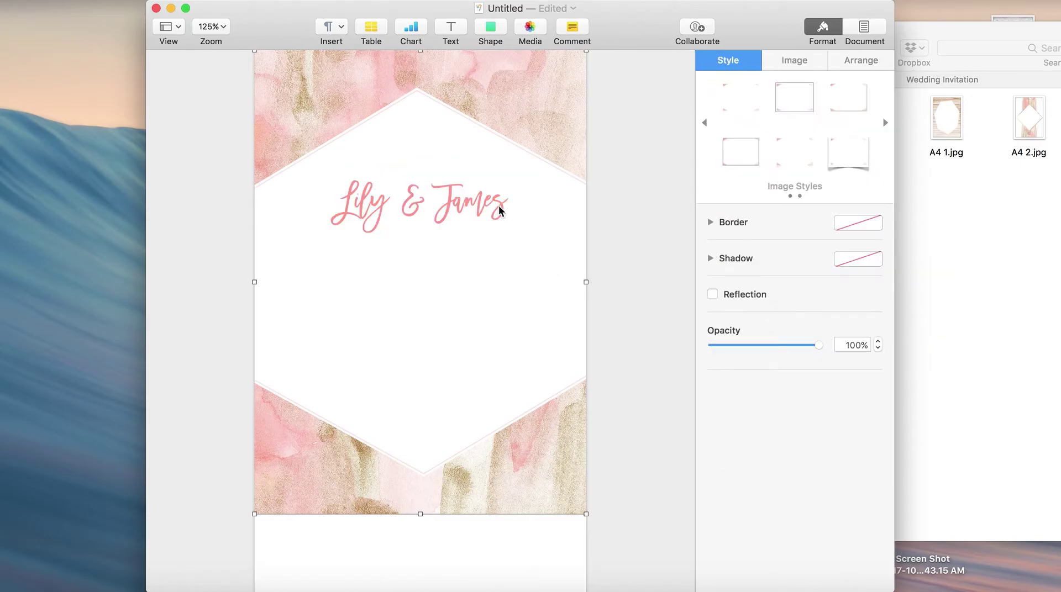
{"action": "left_click", "coordinate": [498, 208]}
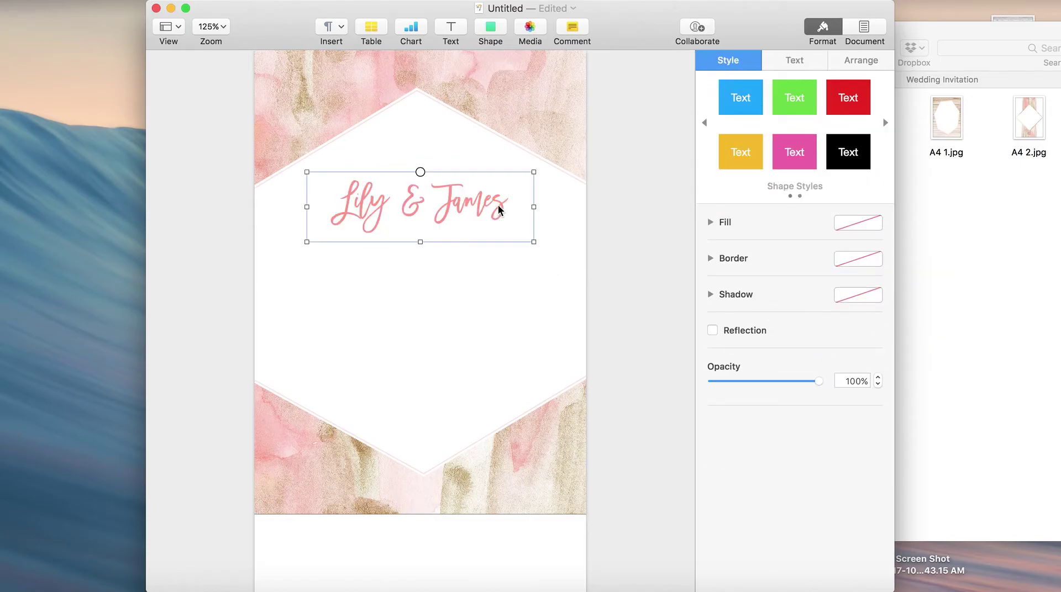
Lighten the names' pink slightly in the Colors picker
{"action": "double_click", "coordinate": [442, 211]}
{"action": "left_click", "coordinate": [421, 206]}
{"action": "triple_click", "coordinate": [420, 206]}
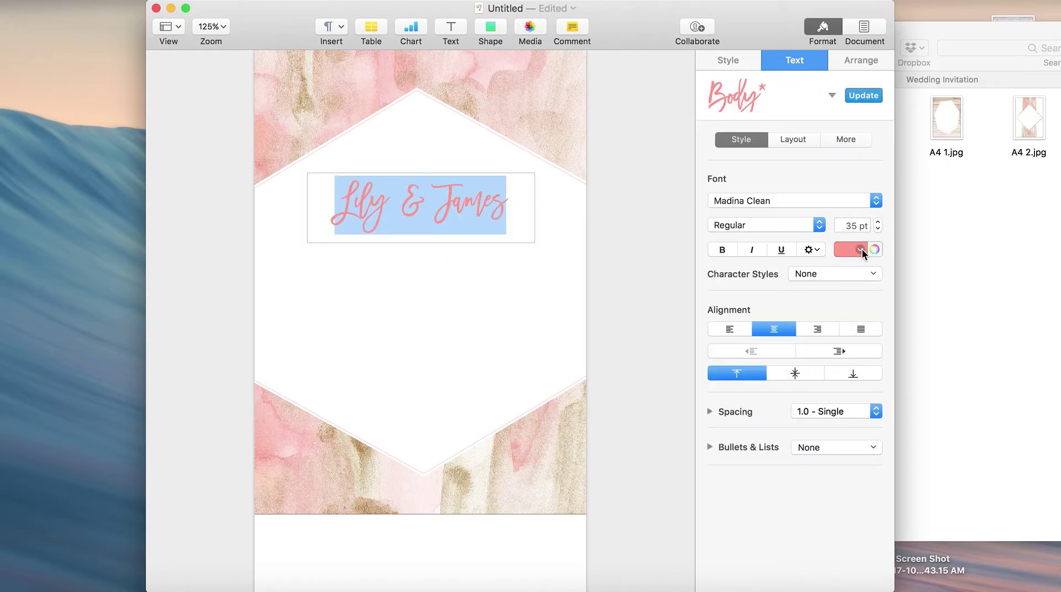
{"action": "left_click", "coordinate": [874, 250]}
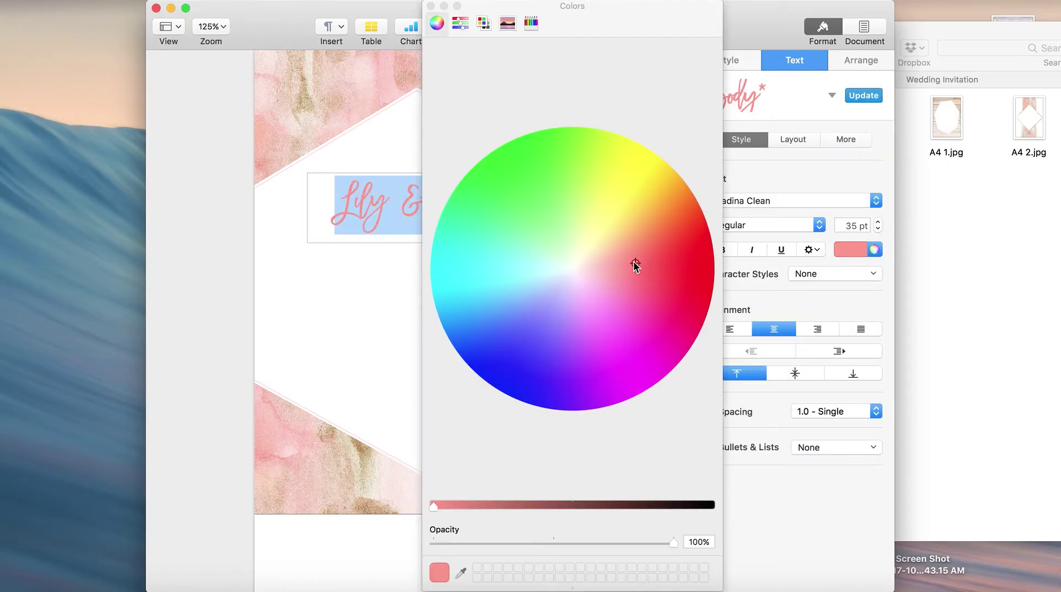
{"action": "left_click_drag", "start_coordinate": [634, 264], "coordinate": [618, 270]}
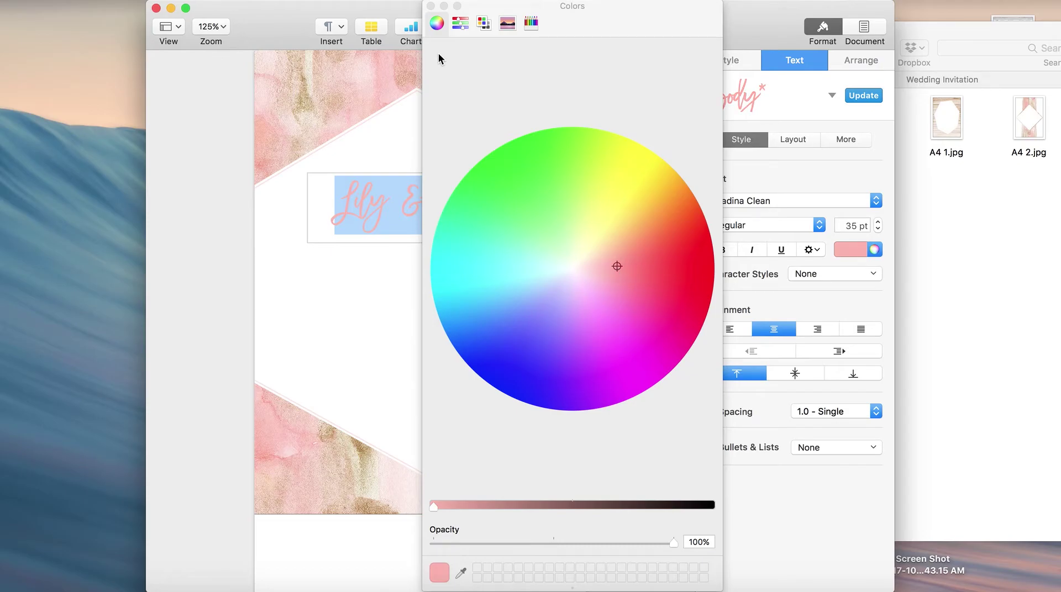
{"action": "left_click", "coordinate": [431, 6]}
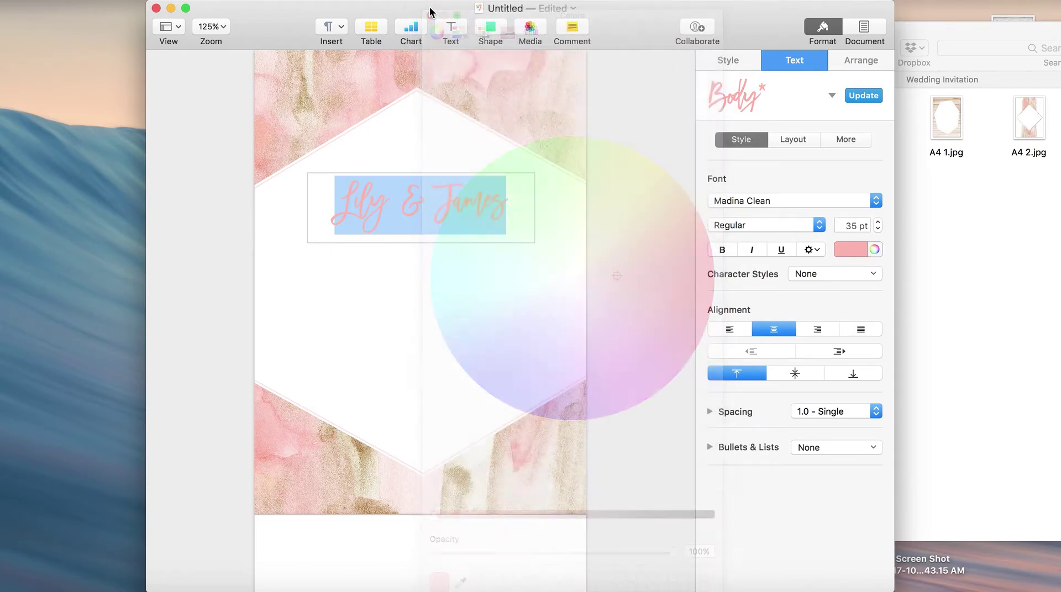
{"action": "left_click", "coordinate": [454, 192]}
{"action": "left_click", "coordinate": [565, 228]}
Add a shorter text box reading 'together with their families,' with a lowercase t
{"action": "left_click", "coordinate": [474, 204]}
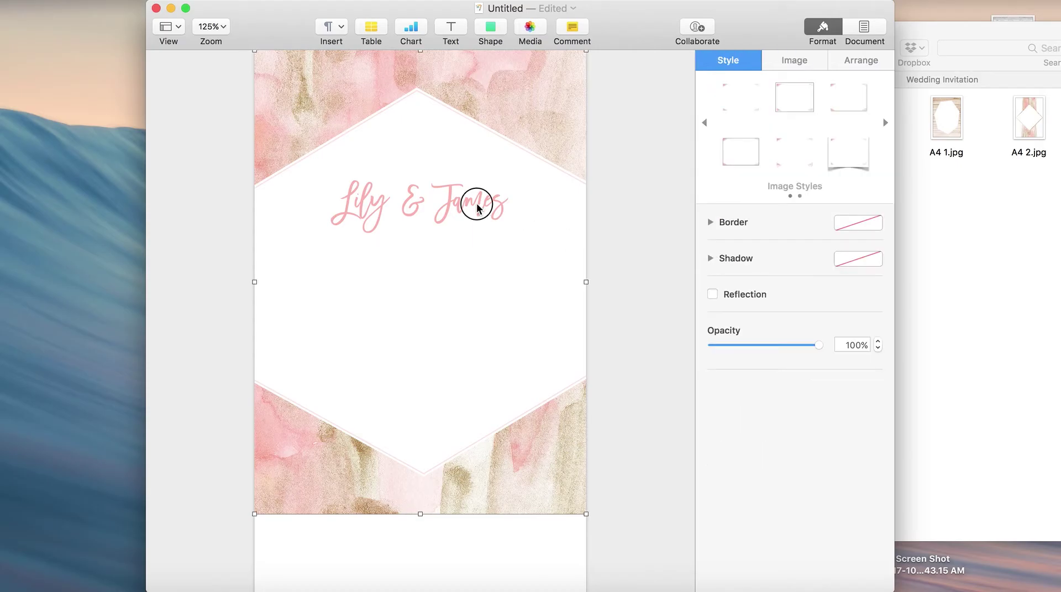
{"action": "left_click", "coordinate": [553, 230]}
{"action": "left_click", "coordinate": [452, 31]}
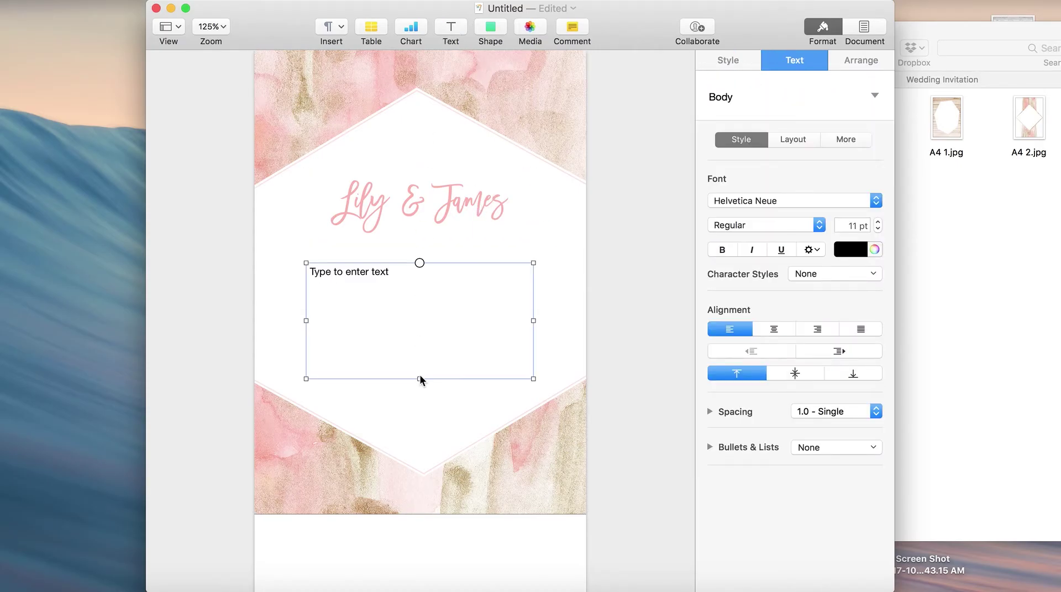
{"action": "left_click_drag", "start_coordinate": [419, 379], "coordinate": [416, 325]}
{"action": "left_click", "coordinate": [394, 272]}
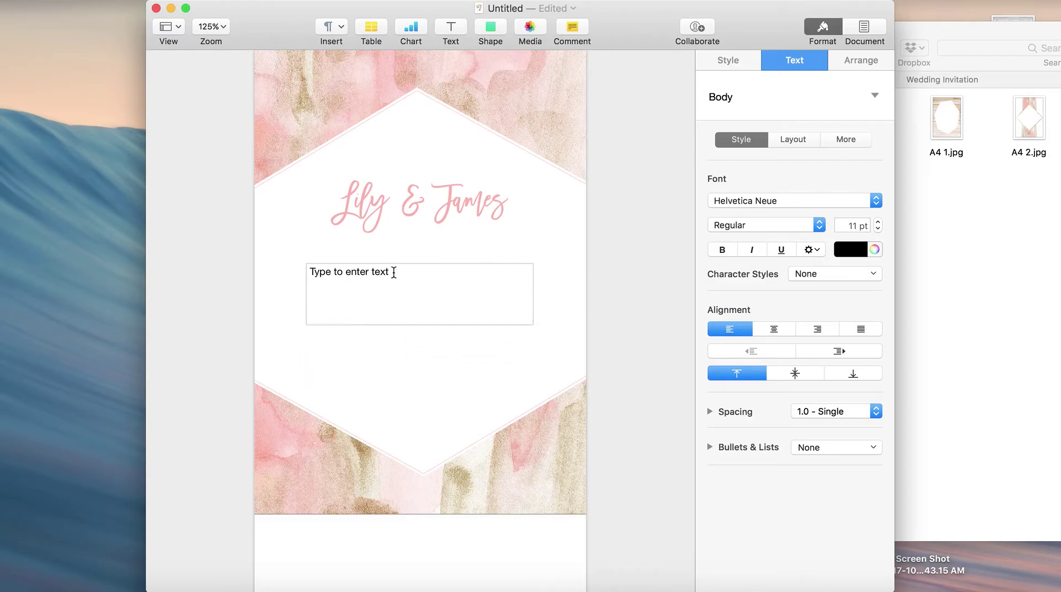
{"action": "double_click", "coordinate": [378, 272]}
{"action": "type", "text": "together with their families,"}
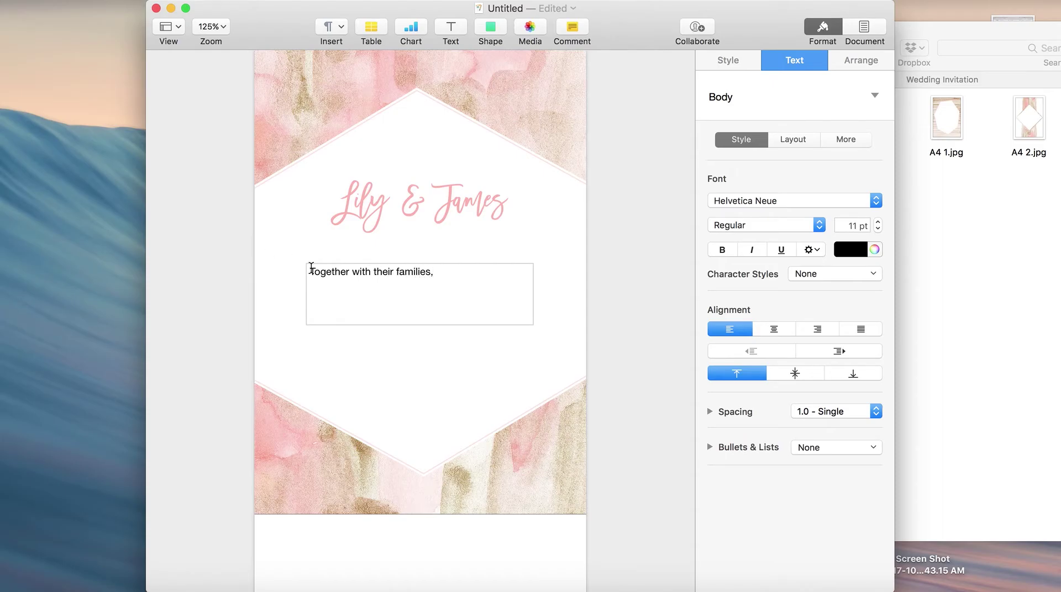
{"action": "left_click", "coordinate": [314, 271]}
{"action": "key", "text": "BackSpace"}
{"action": "type", "text": "t"}
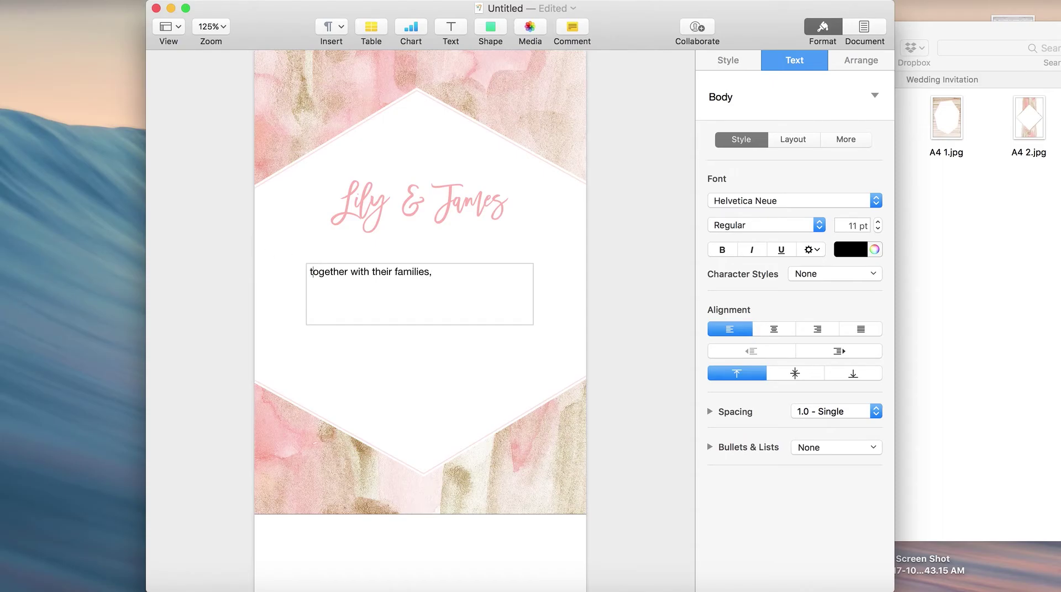
Centre the line and set it in italic Times New Roman
{"action": "triple_click", "coordinate": [449, 268]}
{"action": "left_click", "coordinate": [780, 328]}
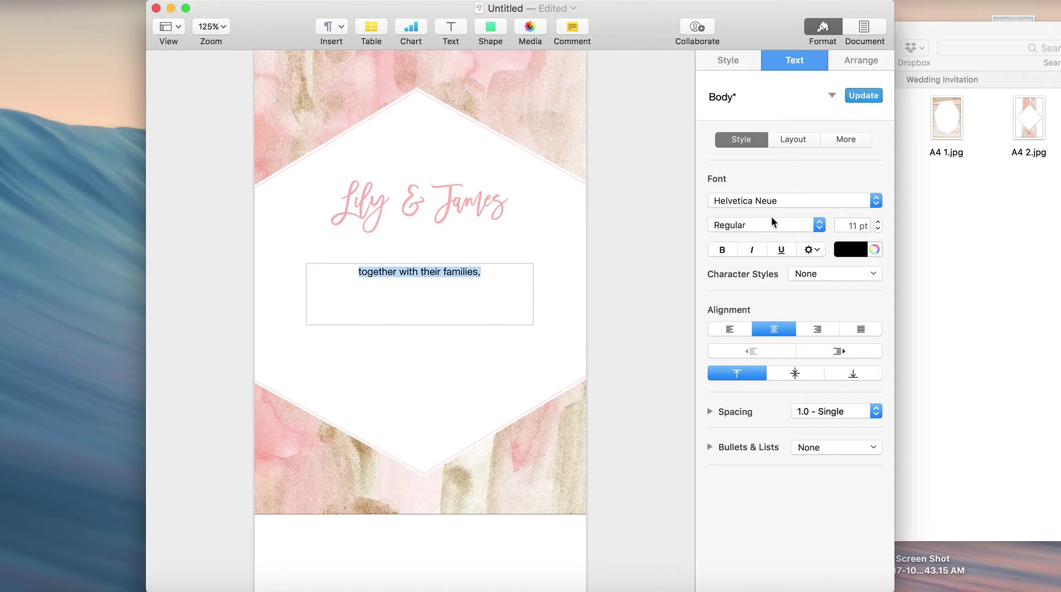
{"action": "left_click", "coordinate": [768, 201]}
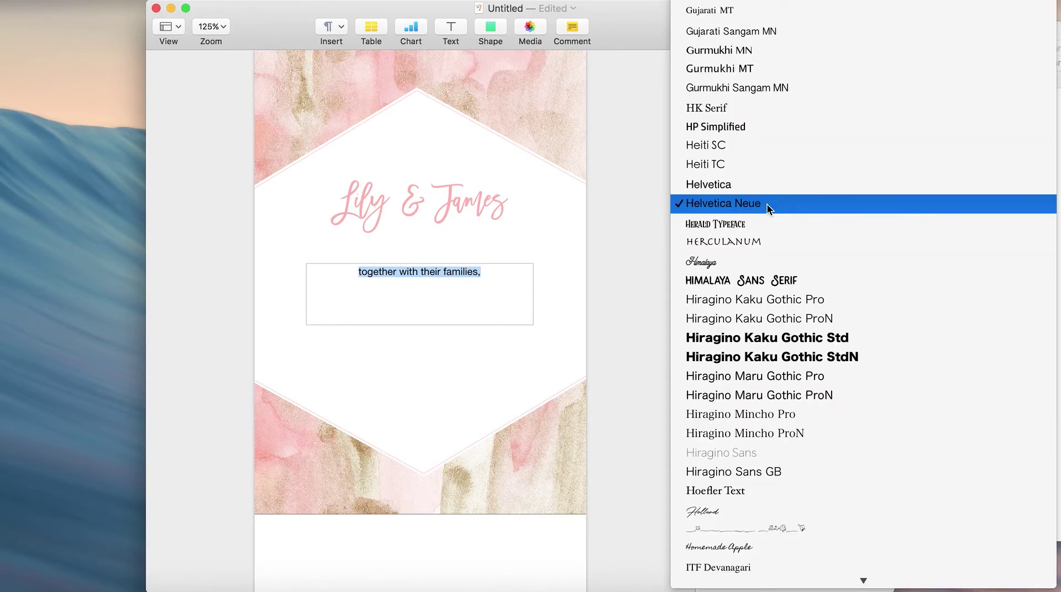
{"action": "scroll", "coordinate": [767, 204], "scroll_direction": "up", "scroll_amount": 20}
{"action": "left_click", "coordinate": [753, 12]}
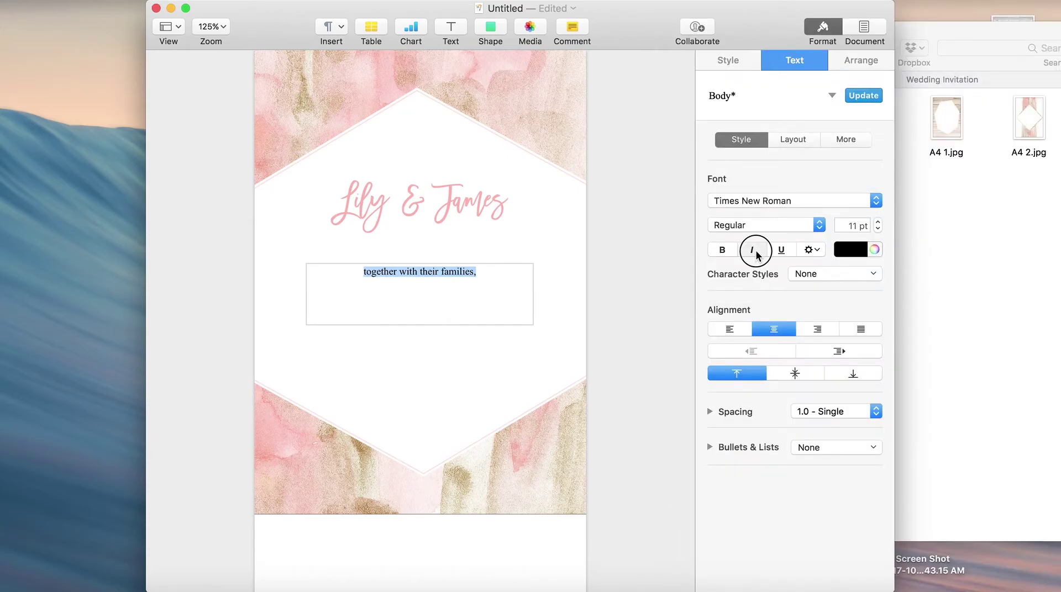
{"action": "left_click", "coordinate": [753, 250]}
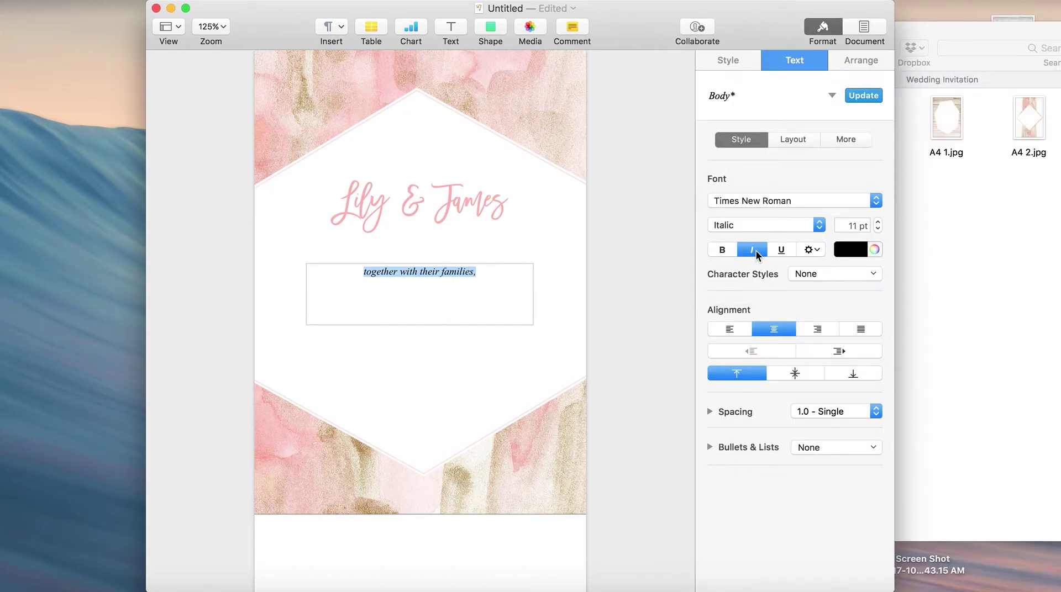
Shrink the families-line box to fit its single line
{"action": "left_click", "coordinate": [558, 290]}
{"action": "left_click", "coordinate": [433, 274]}
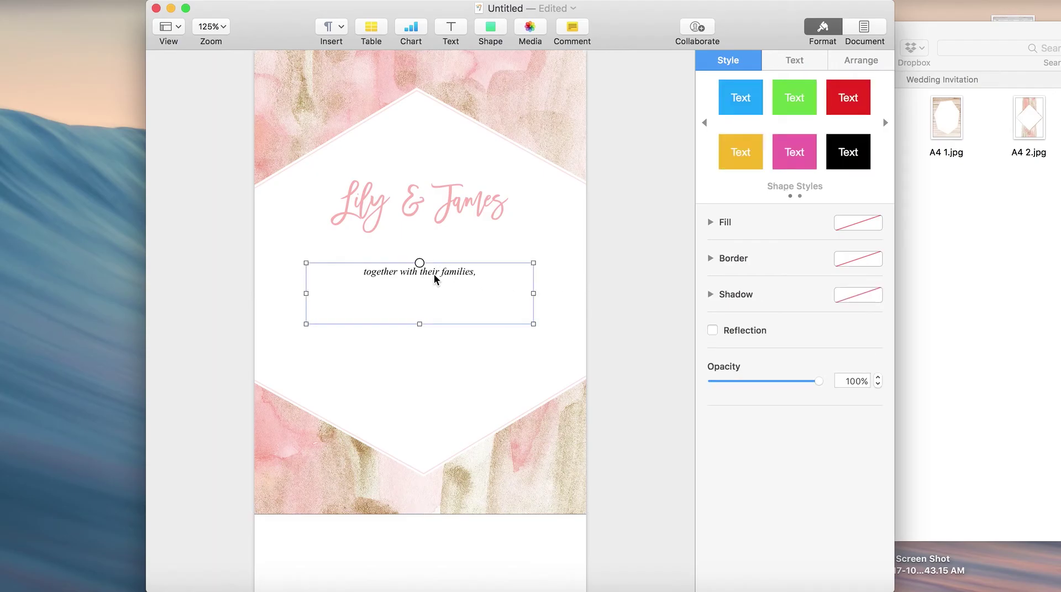
{"action": "left_click", "coordinate": [421, 320]}
{"action": "left_click", "coordinate": [407, 256]}
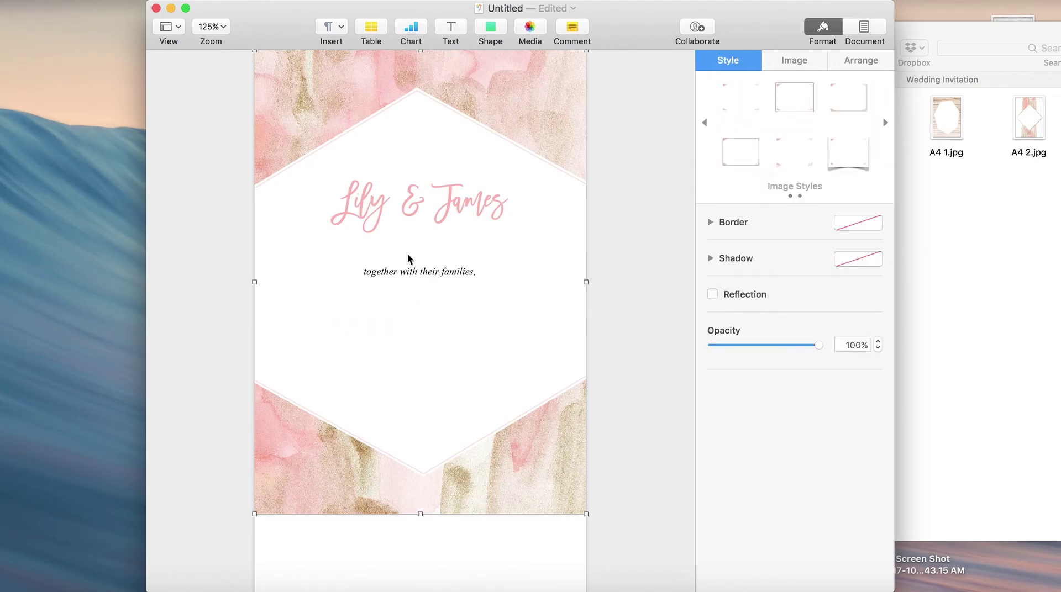
{"action": "left_click", "coordinate": [412, 282]}
{"action": "left_click_drag", "start_coordinate": [420, 324], "coordinate": [418, 281]}
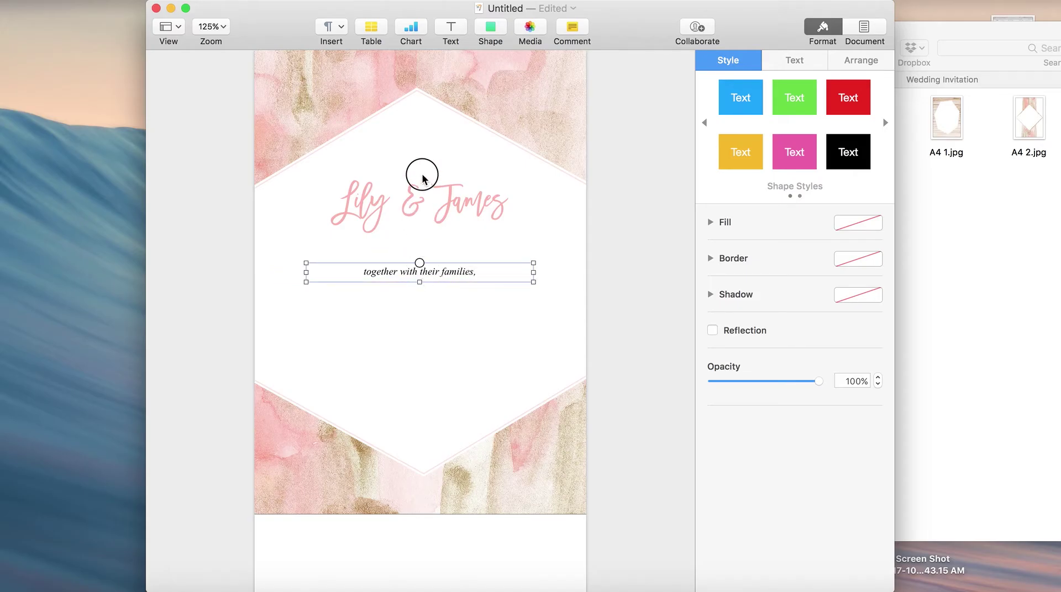
Move the families line up above the couple's names
{"action": "double_click", "coordinate": [440, 271]}
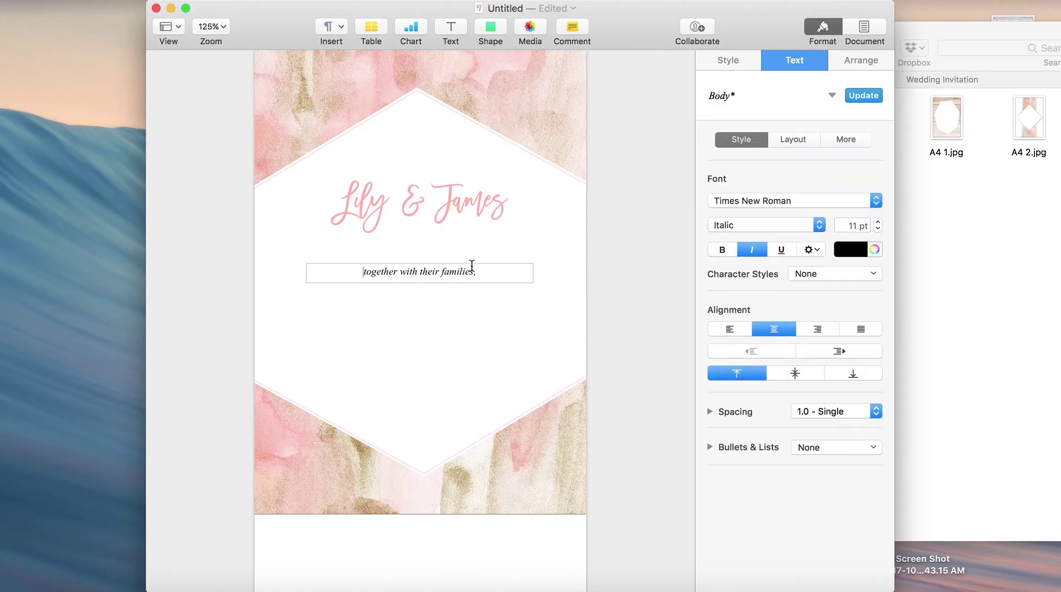
{"action": "key", "text": "alt+shift+Right"}
{"action": "left_click", "coordinate": [417, 260]}
{"action": "left_click", "coordinate": [441, 272]}
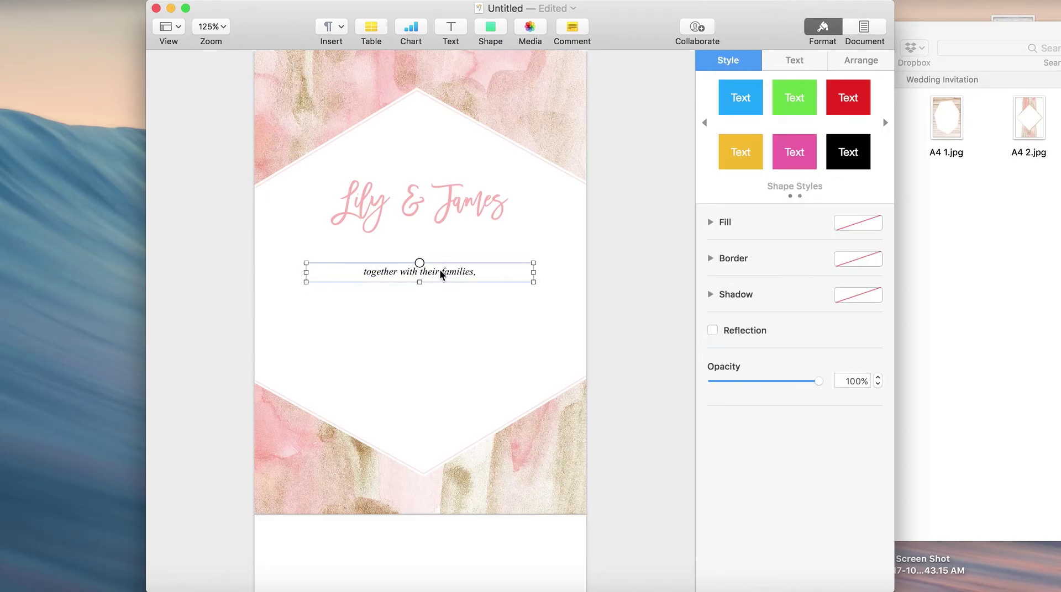
{"action": "left_click_drag", "start_coordinate": [445, 278], "coordinate": [443, 166]}
{"action": "left_click", "coordinate": [447, 287]}
Make the names box slightly taller
{"action": "left_click", "coordinate": [426, 214]}
{"action": "double_click", "coordinate": [422, 215]}
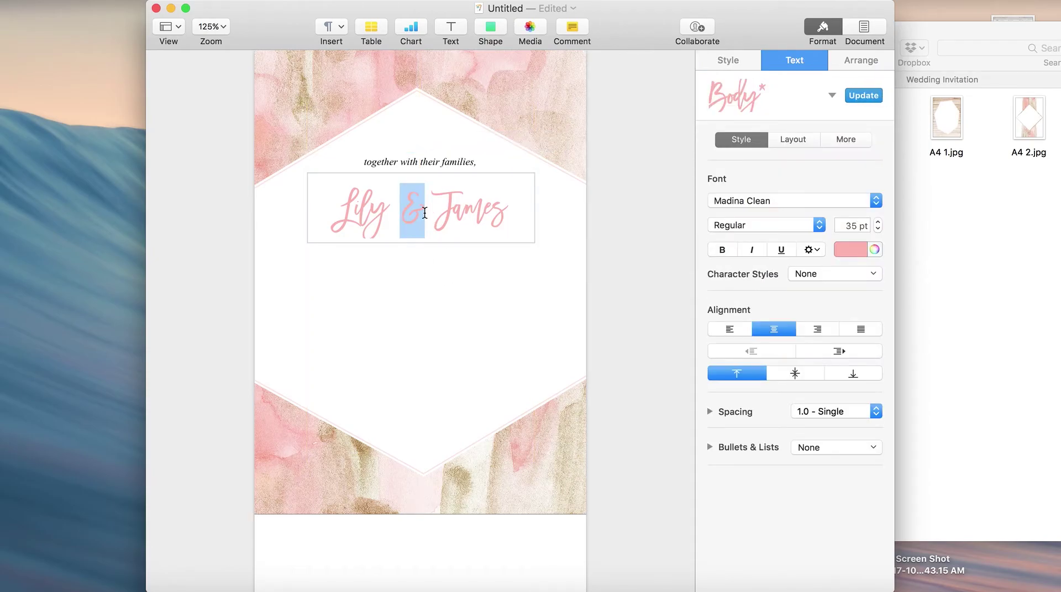
{"action": "left_click", "coordinate": [425, 242]}
{"action": "left_click", "coordinate": [425, 270]}
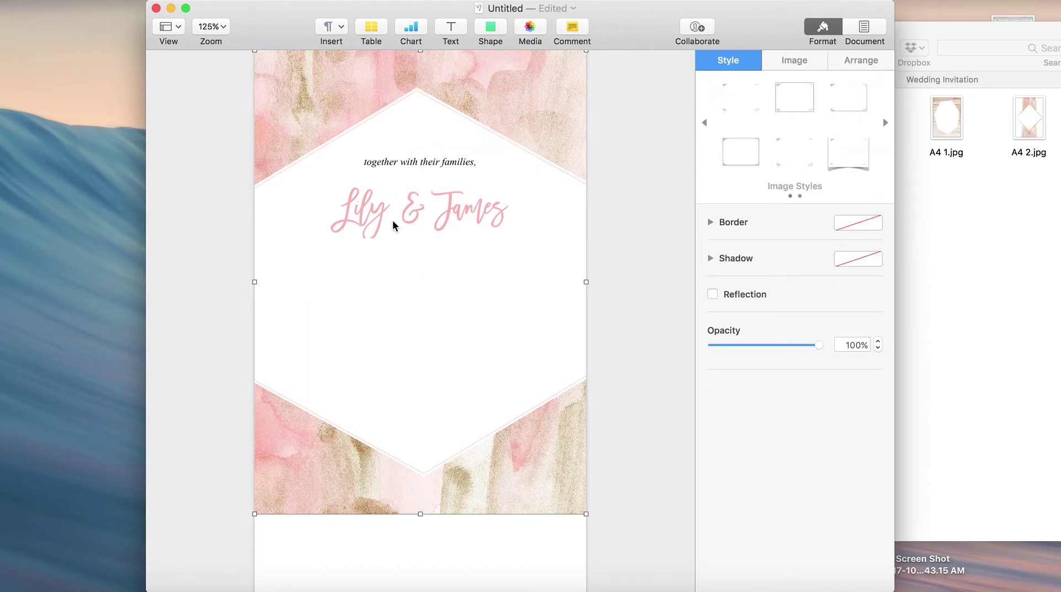
{"action": "left_click", "coordinate": [429, 238]}
{"action": "left_click_drag", "start_coordinate": [420, 240], "coordinate": [420, 246]}
{"action": "left_click", "coordinate": [429, 304]}
Capitalise the opening line to read 'Together with their families,'
{"action": "left_click", "coordinate": [426, 161]}
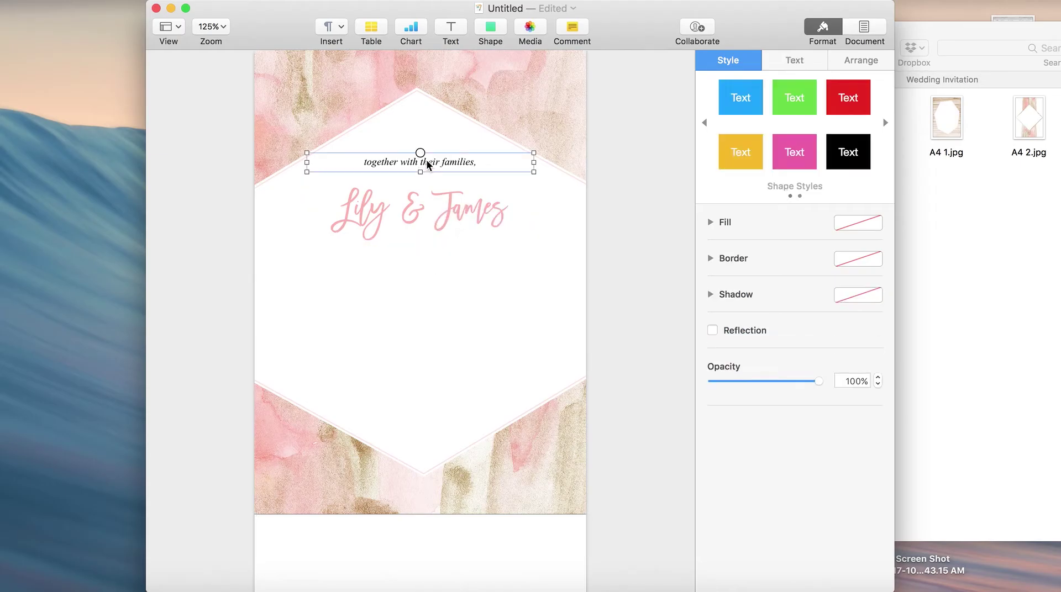
{"action": "double_click", "coordinate": [379, 162]}
{"action": "left_click", "coordinate": [369, 160]}
{"action": "key", "text": "BackSpace"}
{"action": "type", "text": "T"}
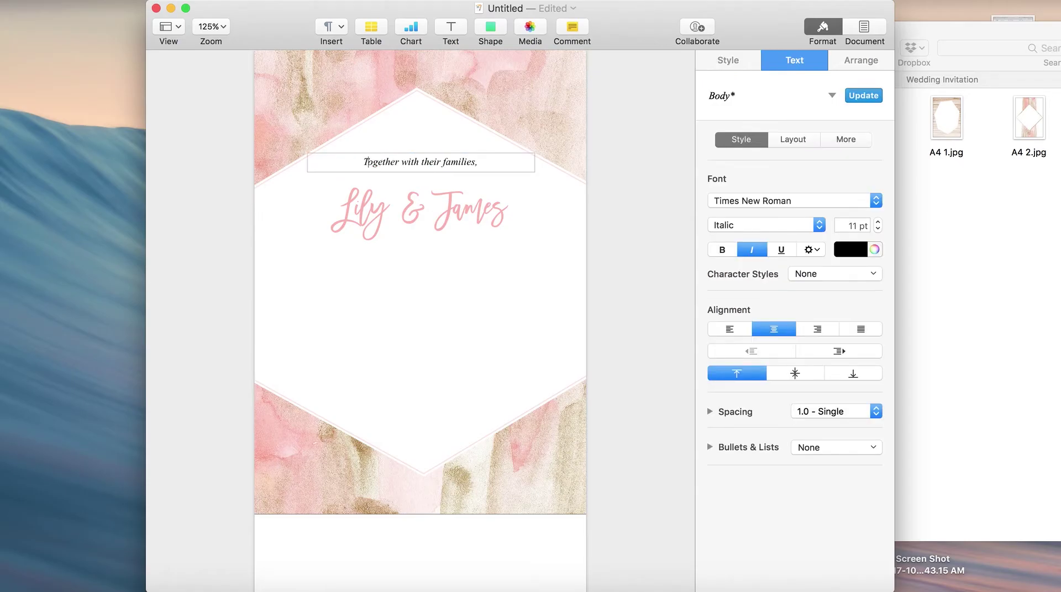
{"action": "left_click", "coordinate": [408, 252]}
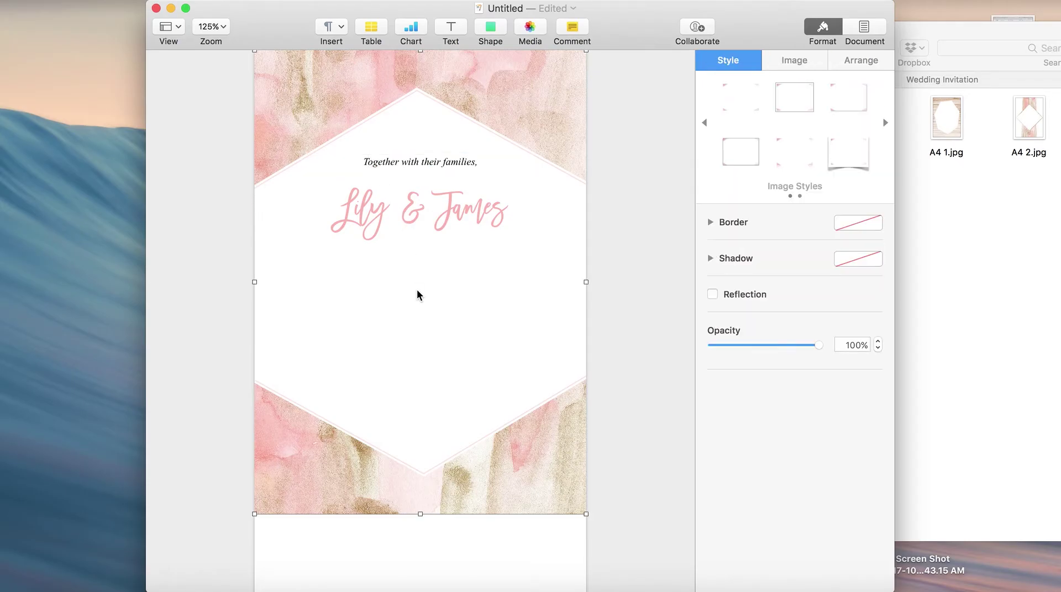
Add a text box reading 'invite you to celebrate their wedding' with a lowercase i
{"action": "left_click", "coordinate": [453, 28]}
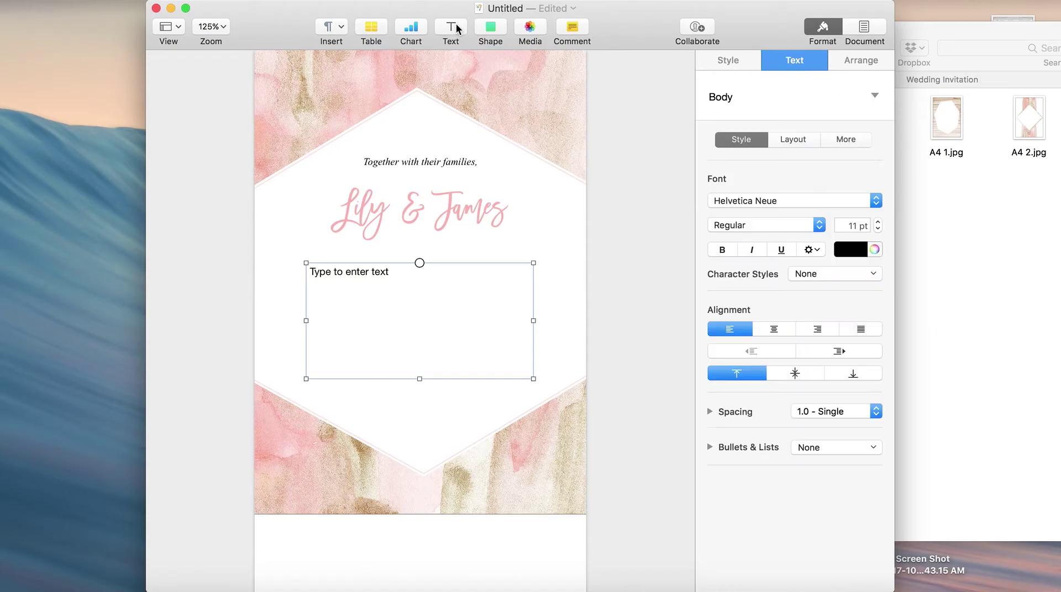
{"action": "left_click", "coordinate": [407, 280]}
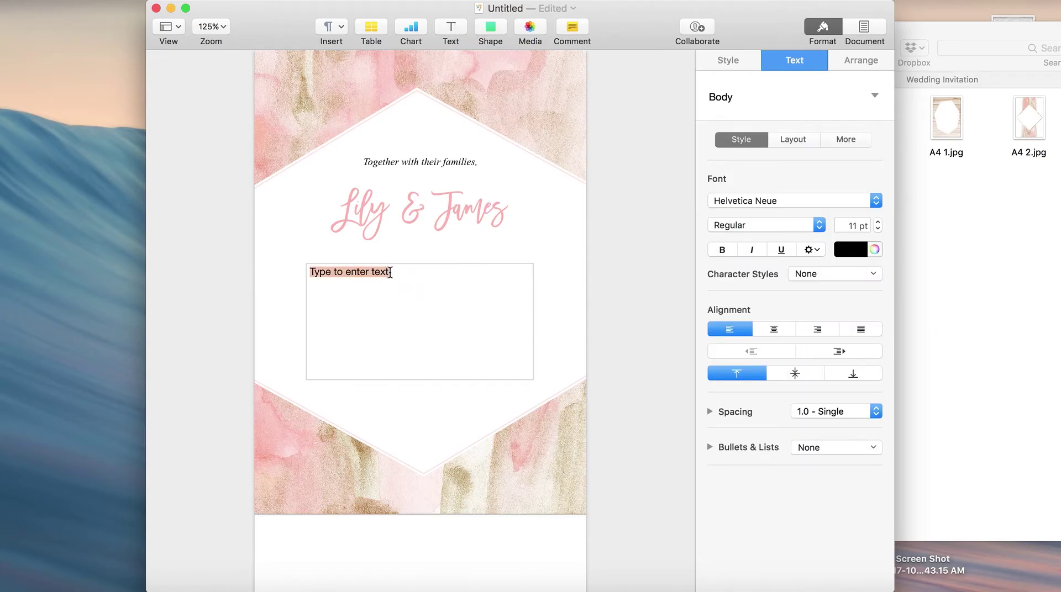
{"action": "left_click", "coordinate": [393, 272]}
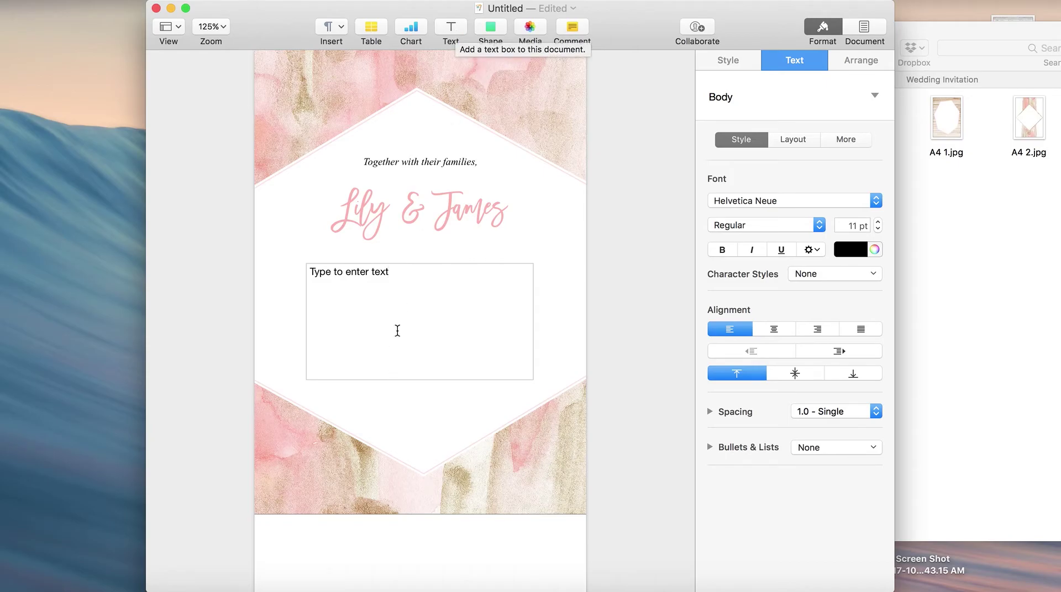
{"action": "left_click", "coordinate": [403, 279]}
{"action": "key", "text": "BackSpace"}
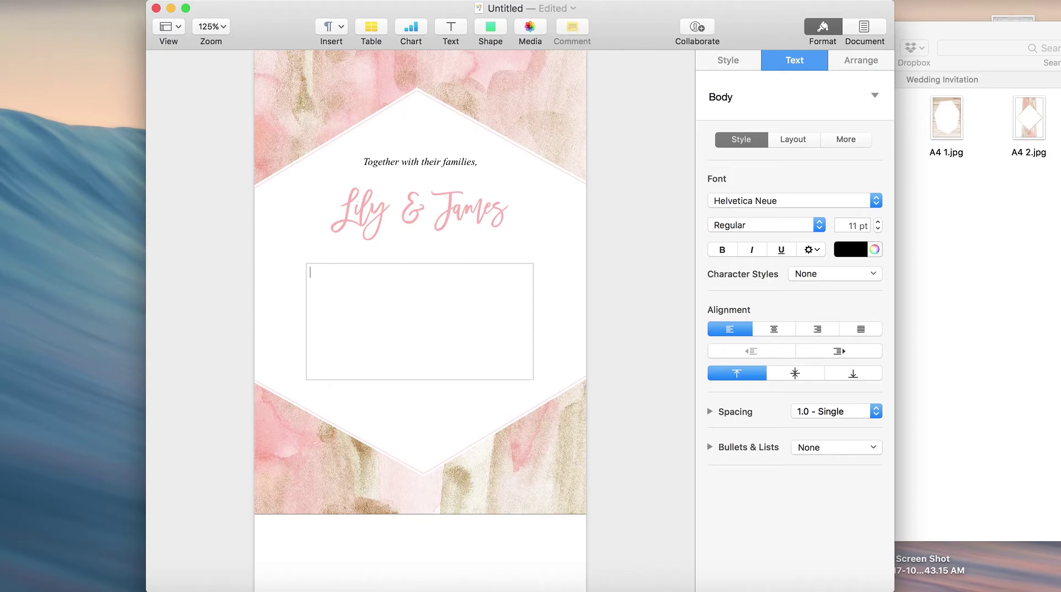
{"action": "type", "text": "Invite you to"}
{"action": "type", "text": "celebrate their"}
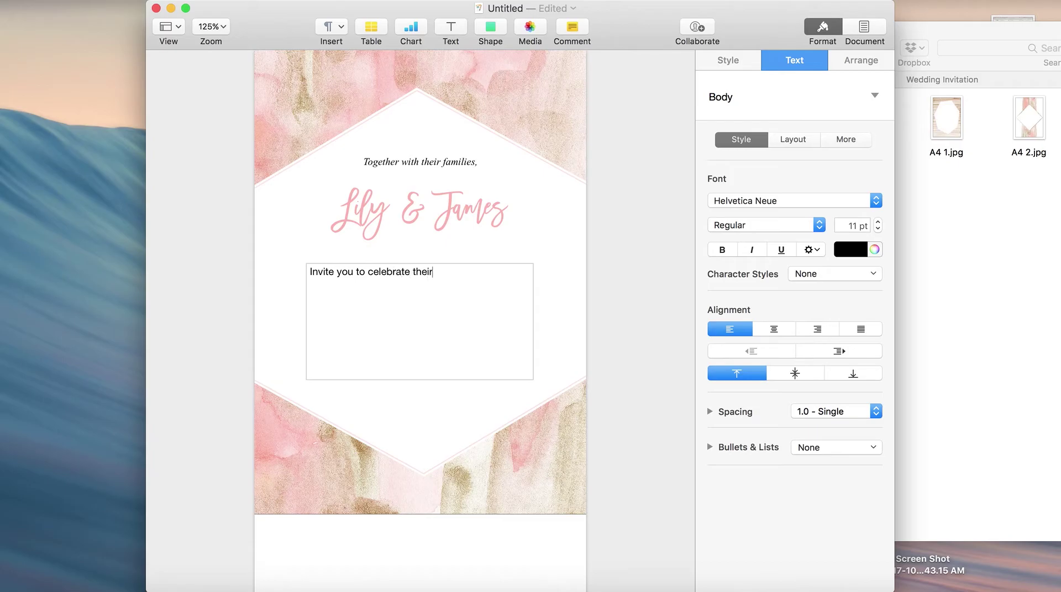
{"action": "type", "text": " wedding"}
{"action": "left_click", "coordinate": [310, 270]}
{"action": "key", "text": "Delete"}
{"action": "type", "text": "i"}
Centre the invite line and set it in italic Times New Roman
{"action": "key", "text": "super+a"}
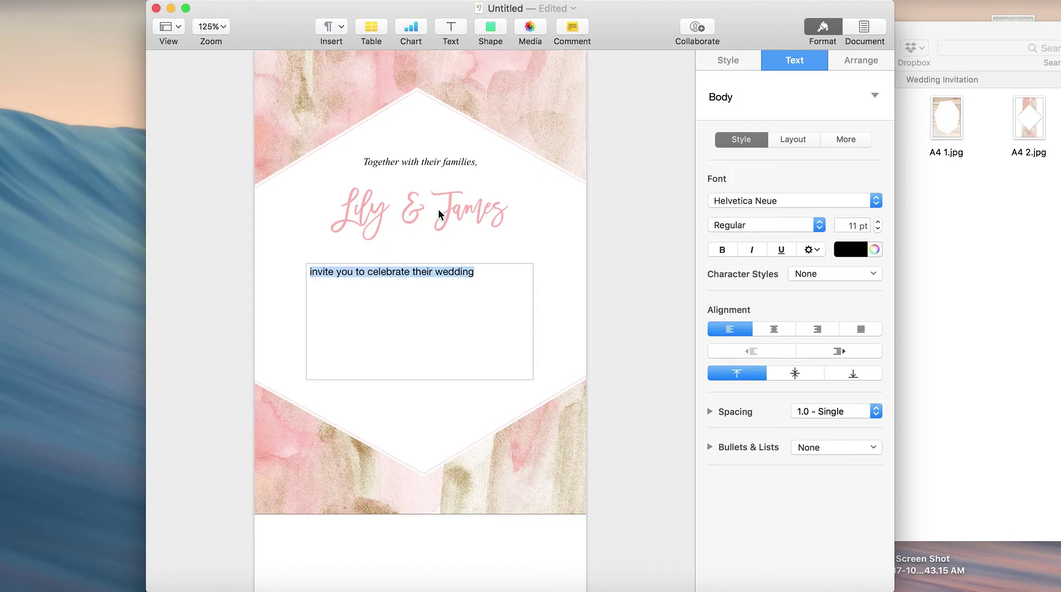
{"action": "left_click", "coordinate": [774, 329]}
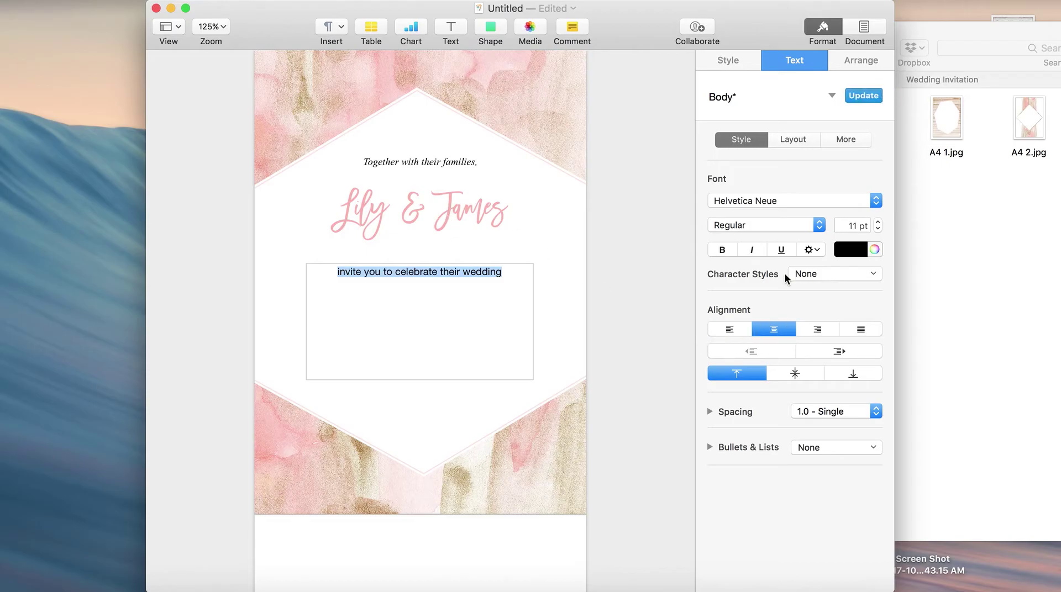
{"action": "left_click", "coordinate": [757, 204]}
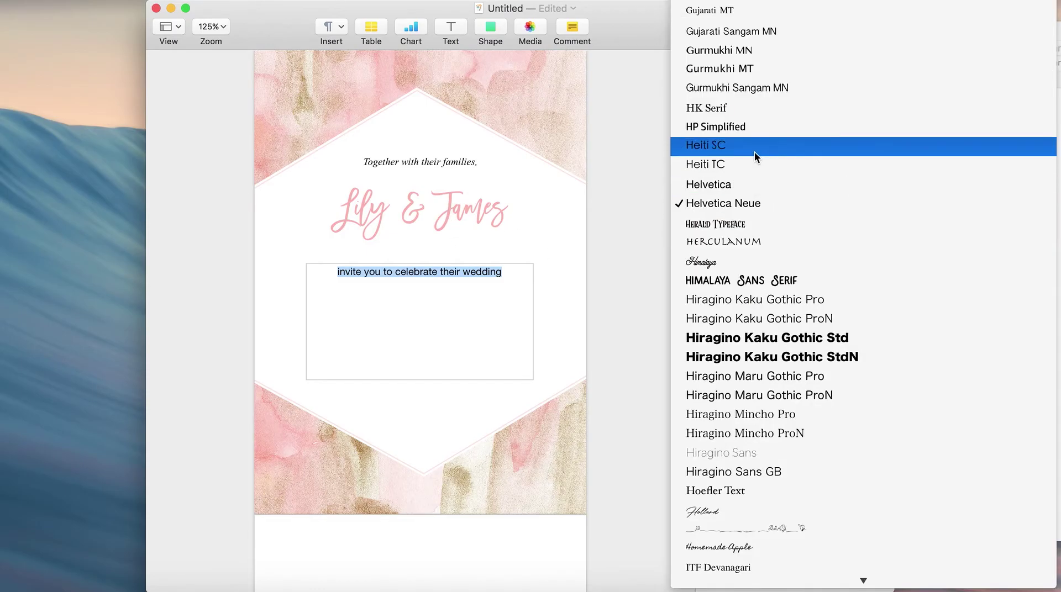
{"action": "scroll", "coordinate": [755, 151], "scroll_direction": "up", "scroll_amount": 15}
{"action": "left_click", "coordinate": [757, 4]}
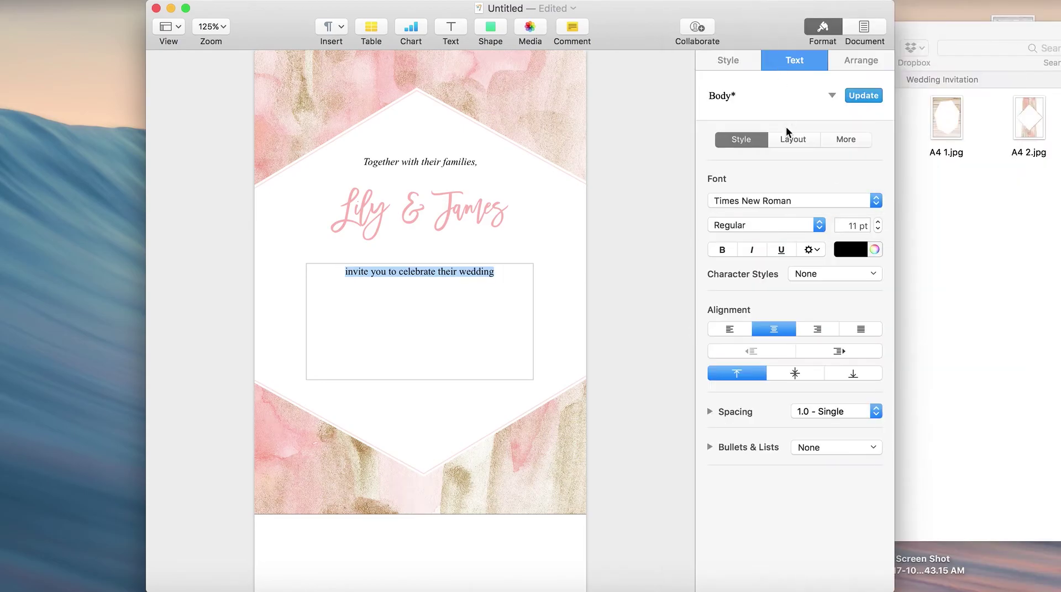
{"action": "left_click", "coordinate": [757, 248]}
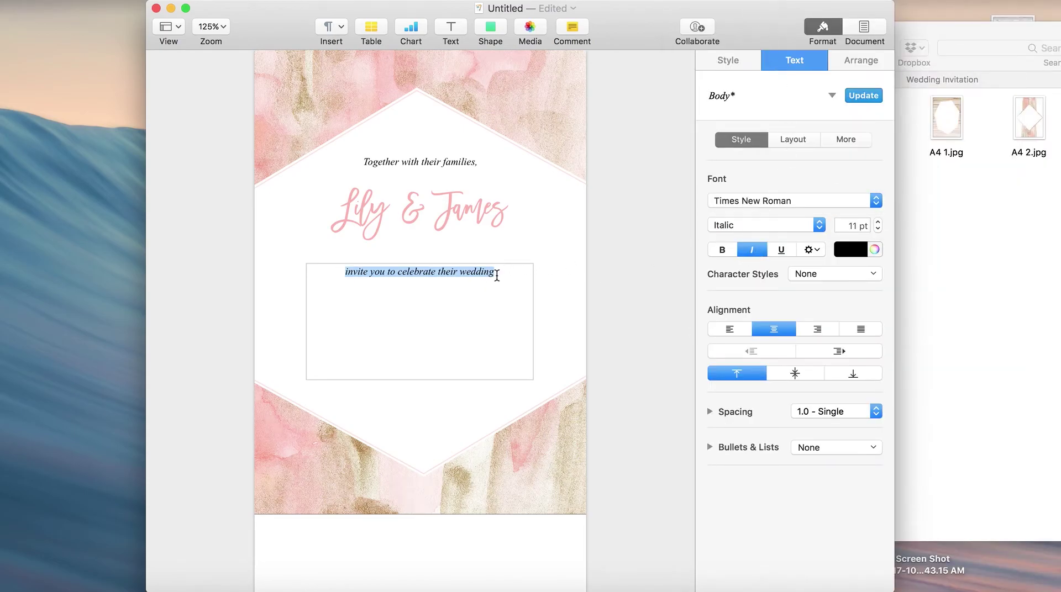
{"action": "left_click", "coordinate": [497, 274]}
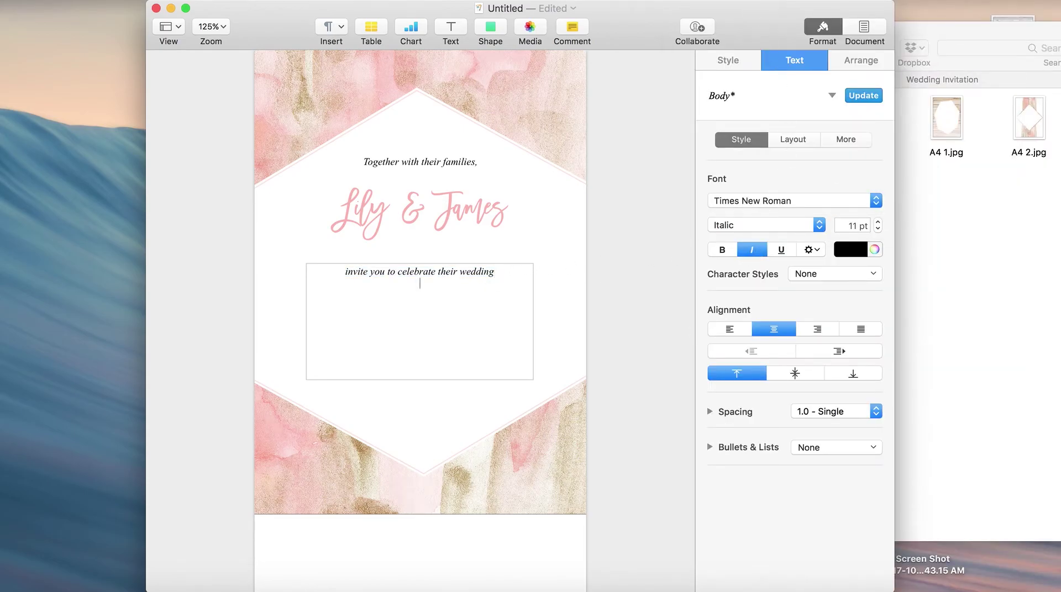
Add an 'on' line and set the whole box's line spacing to 1.5
{"action": "key", "text": "Return"}
{"action": "type", "text": "On"}
{"action": "key", "text": "Return"}
{"action": "key", "text": "BackSpace"}
{"action": "key", "text": "super+a"}
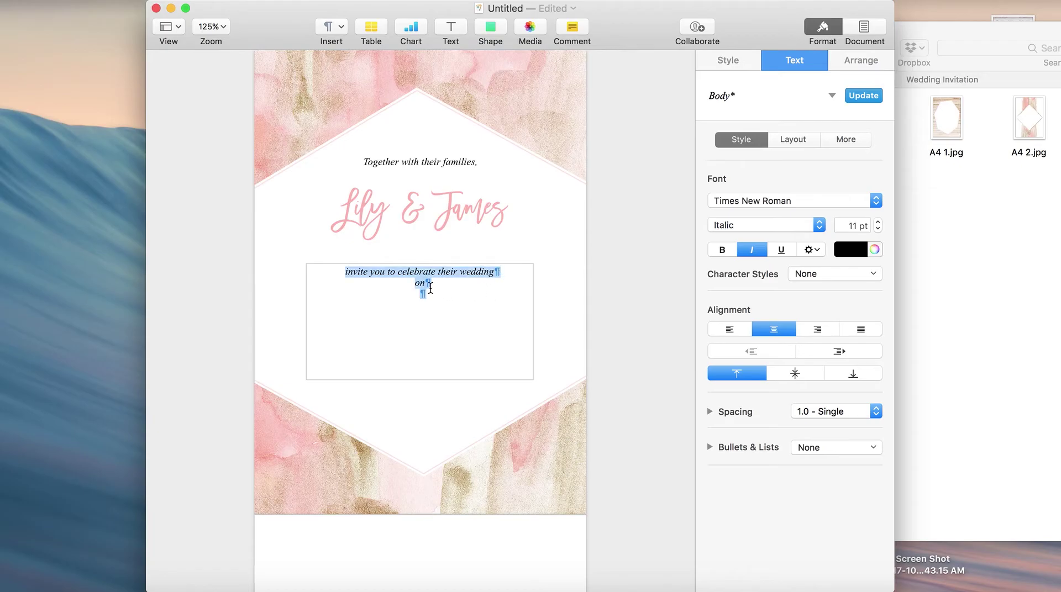
{"action": "left_click", "coordinate": [813, 413]}
{"action": "left_click", "coordinate": [814, 434]}
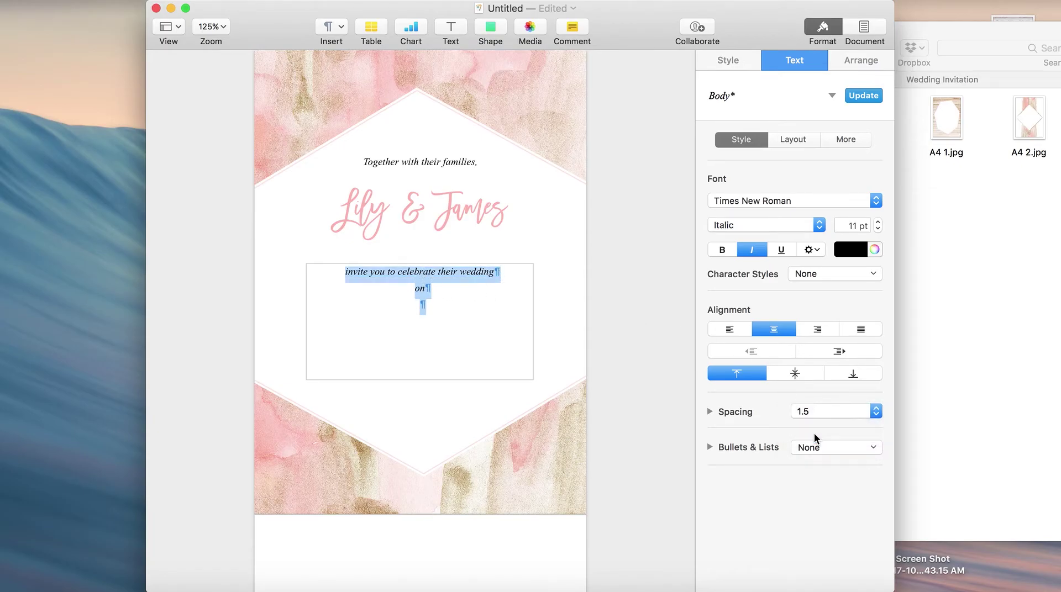
Add the date line '23 July 2018' and the venue address line
{"action": "left_click", "coordinate": [442, 293]}
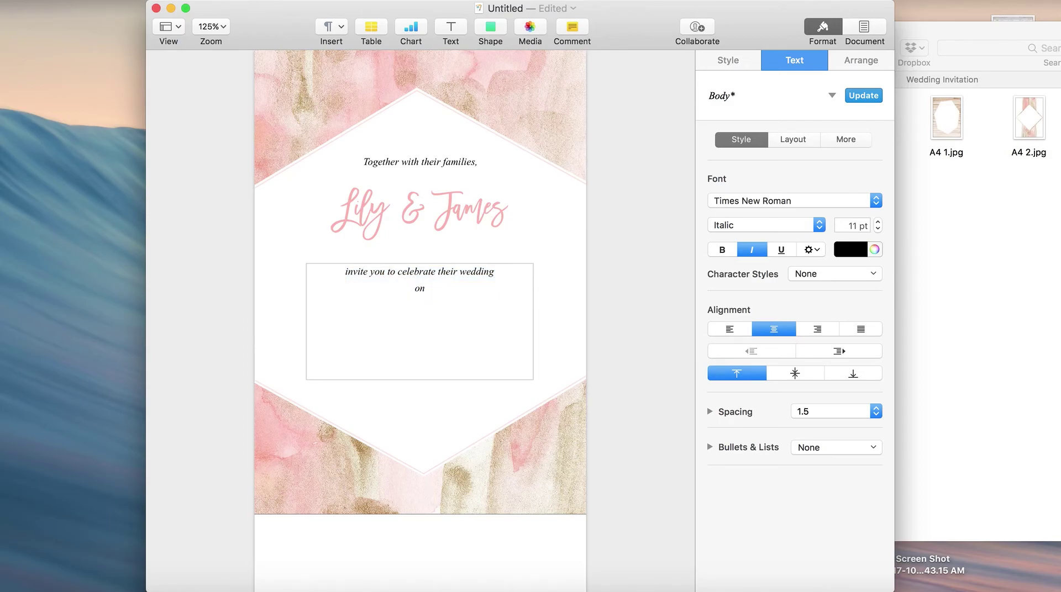
{"action": "key", "text": "Return"}
{"action": "type", "text": "23 July 2018"}
{"action": "key", "text": "Return"}
{"action": "type", "text": "The Plaza,"}
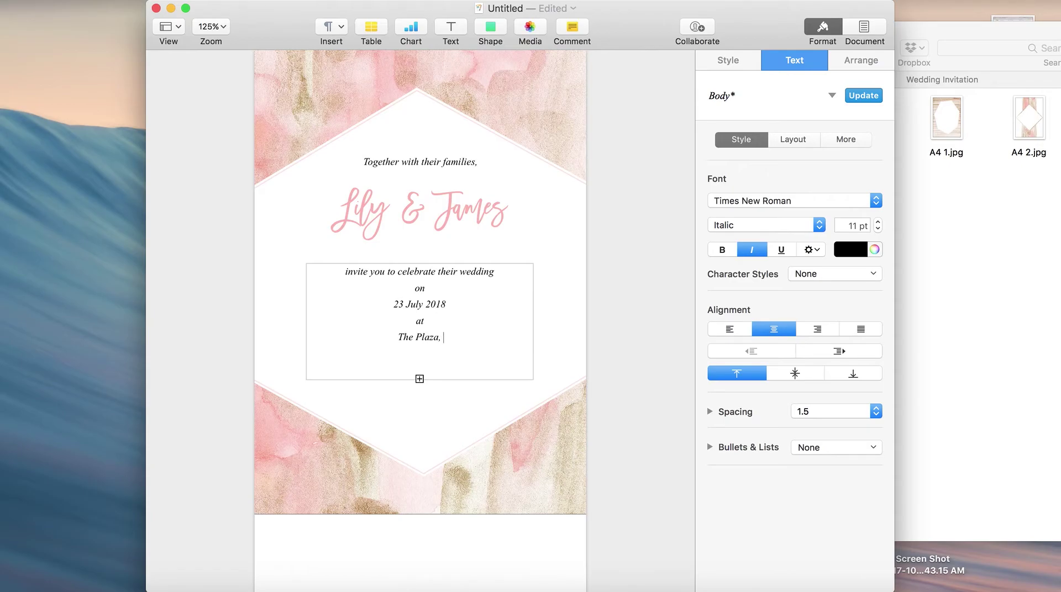
{"action": "type", "text": " 5th Avenu"}
{"action": "type", "text": "e, "}
{"action": "type", "text": "Charleston"}
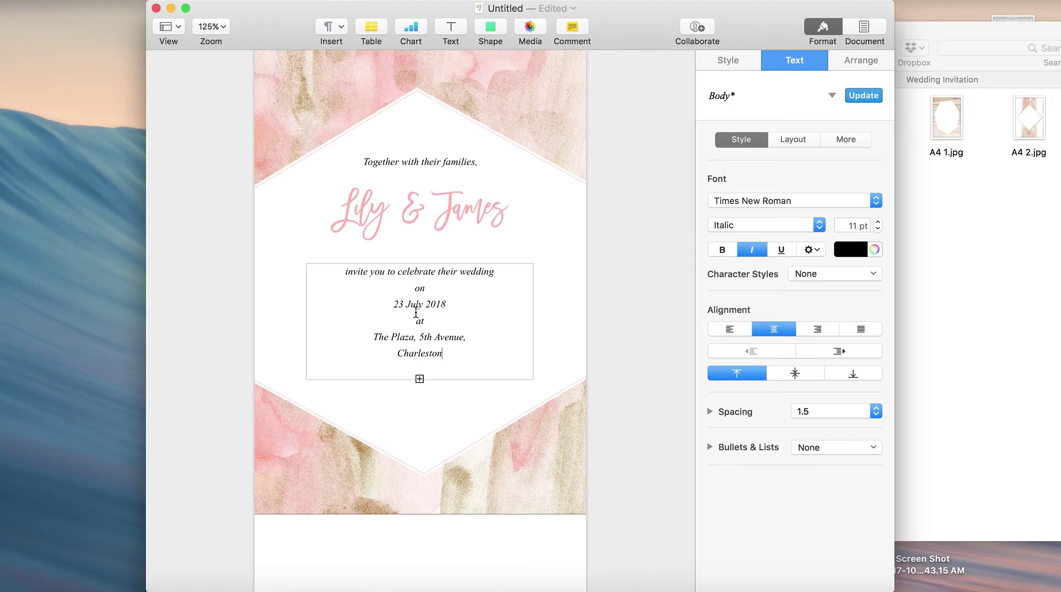
{"action": "left_click_drag", "start_coordinate": [393, 305], "coordinate": [449, 304]}
Set the date '23 July 2018' in Madina Clean at 20 pt, then select the date through the 'at' line
{"action": "left_click", "coordinate": [447, 324]}
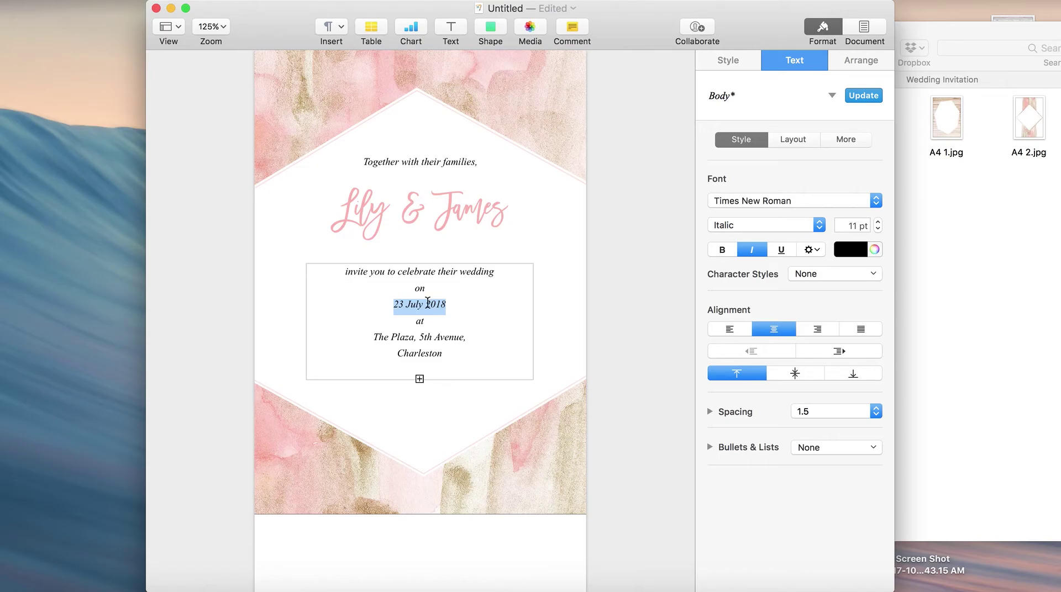
{"action": "left_click", "coordinate": [790, 200]}
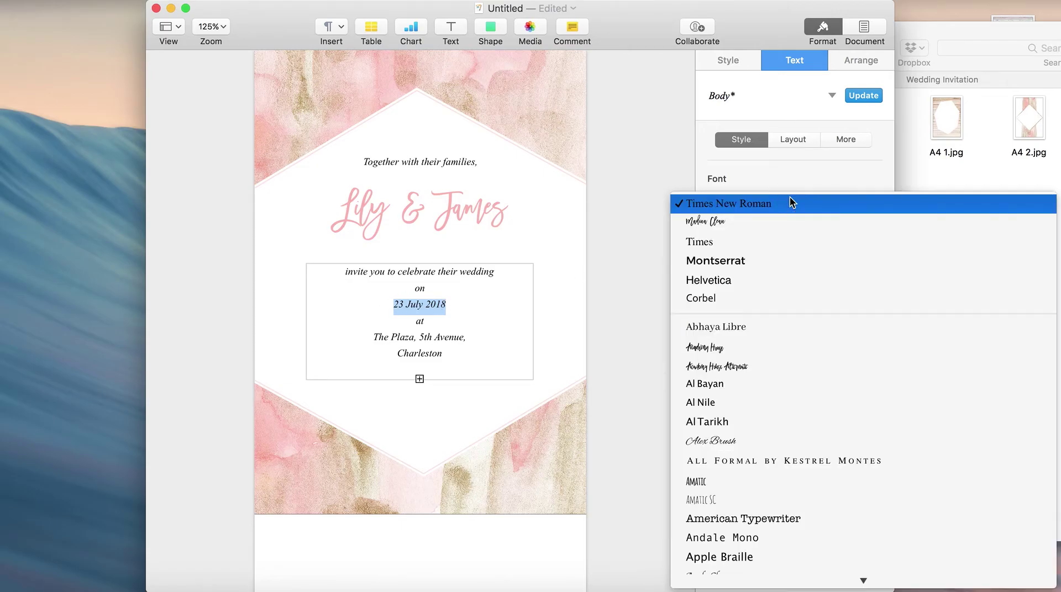
{"action": "left_click", "coordinate": [775, 221]}
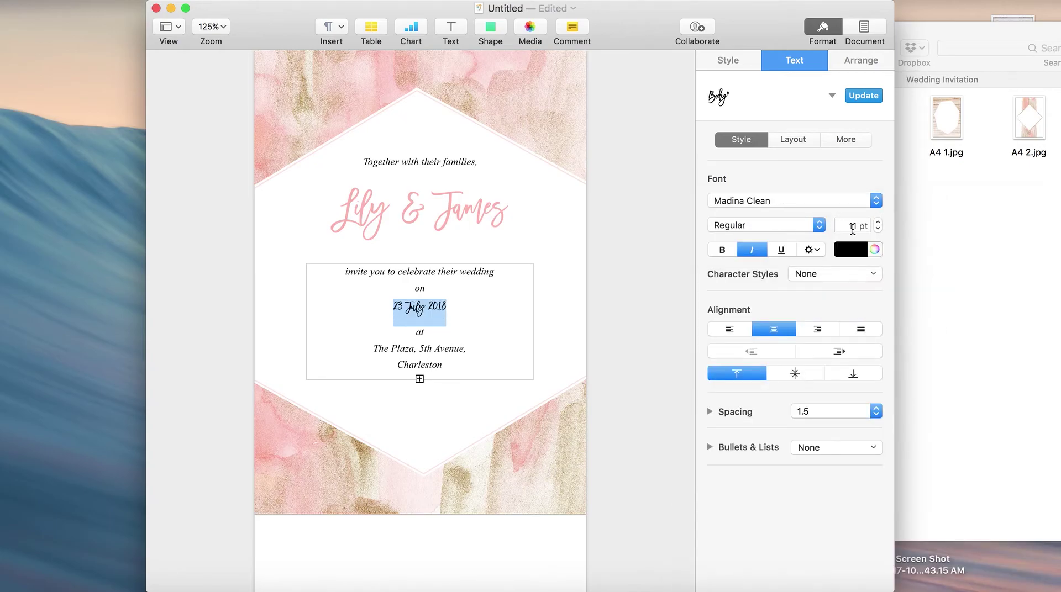
{"action": "double_click", "coordinate": [852, 228]}
{"action": "type", "text": "20"}
{"action": "key", "text": "Return"}
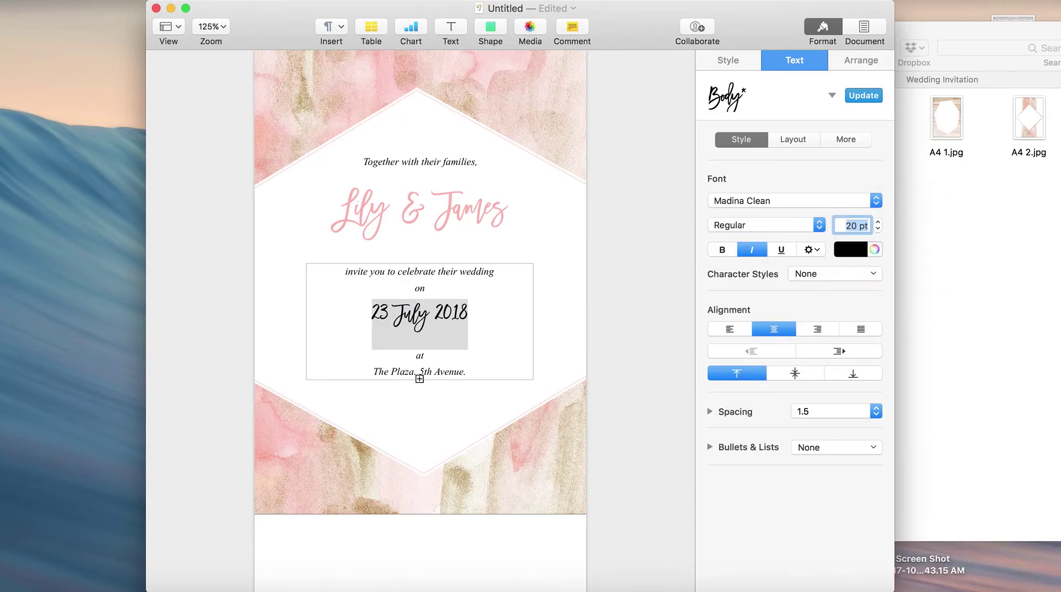
{"action": "left_click", "coordinate": [414, 354]}
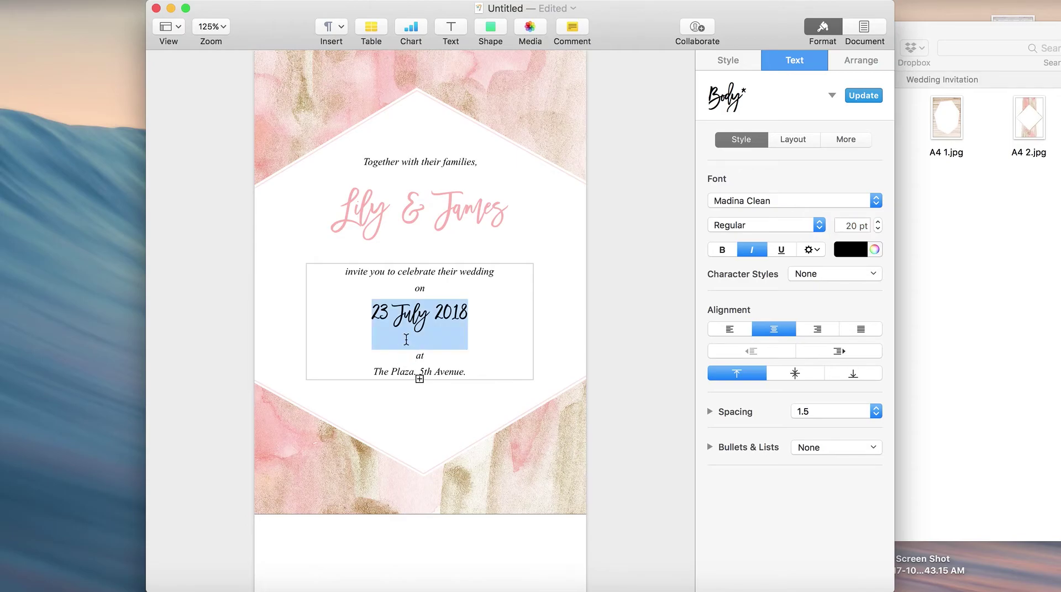
{"action": "left_click", "coordinate": [415, 346]}
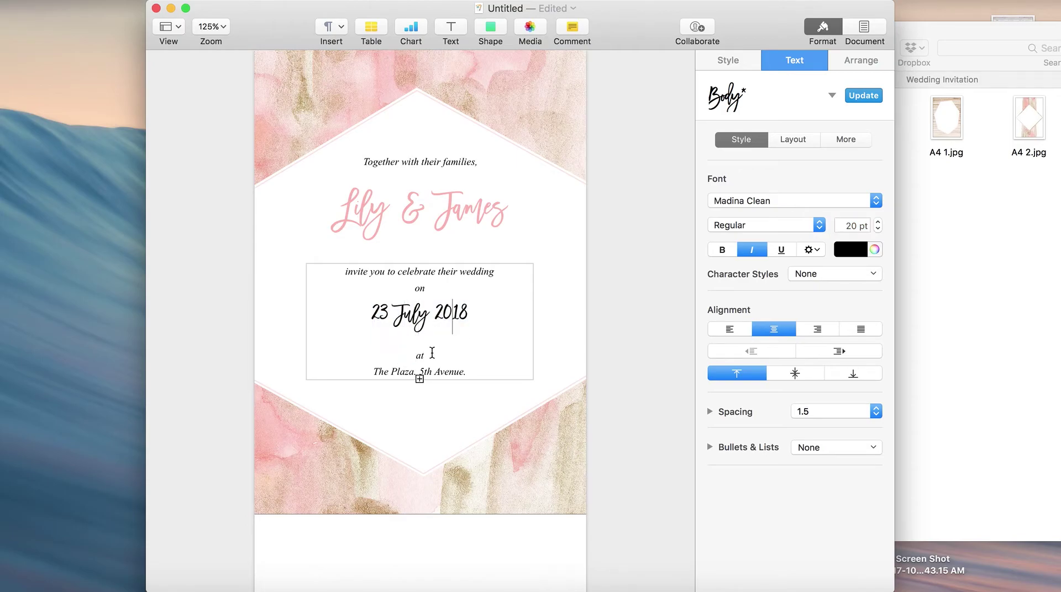
{"action": "left_click", "coordinate": [379, 312]}
{"action": "left_click_drag", "start_coordinate": [380, 312], "coordinate": [473, 358]}
Reduce the line spacing of the date through 'at' lines to 1.2
{"action": "left_click", "coordinate": [812, 413]}
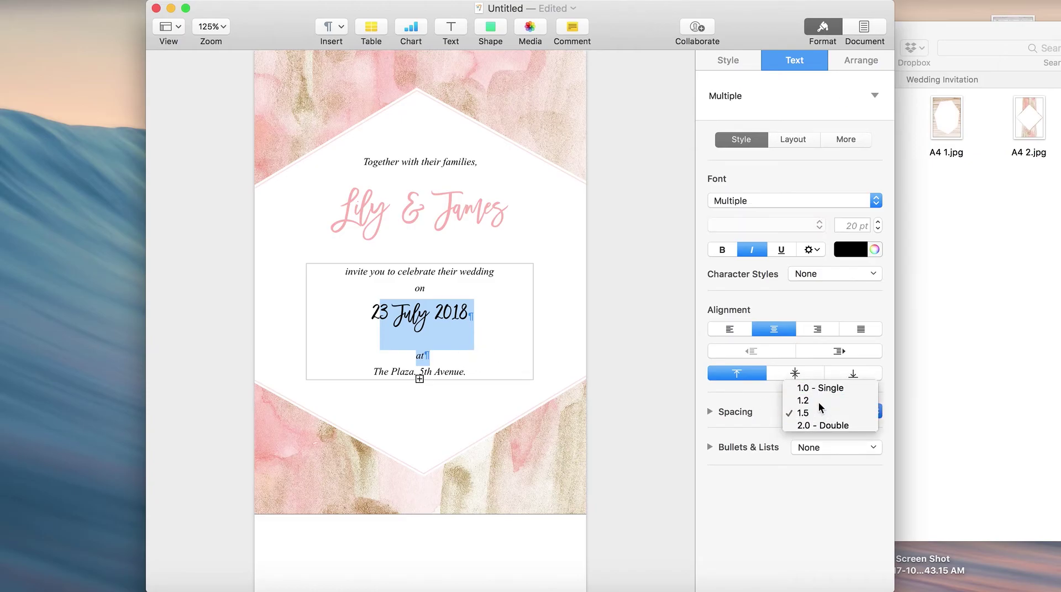
{"action": "left_click", "coordinate": [818, 400]}
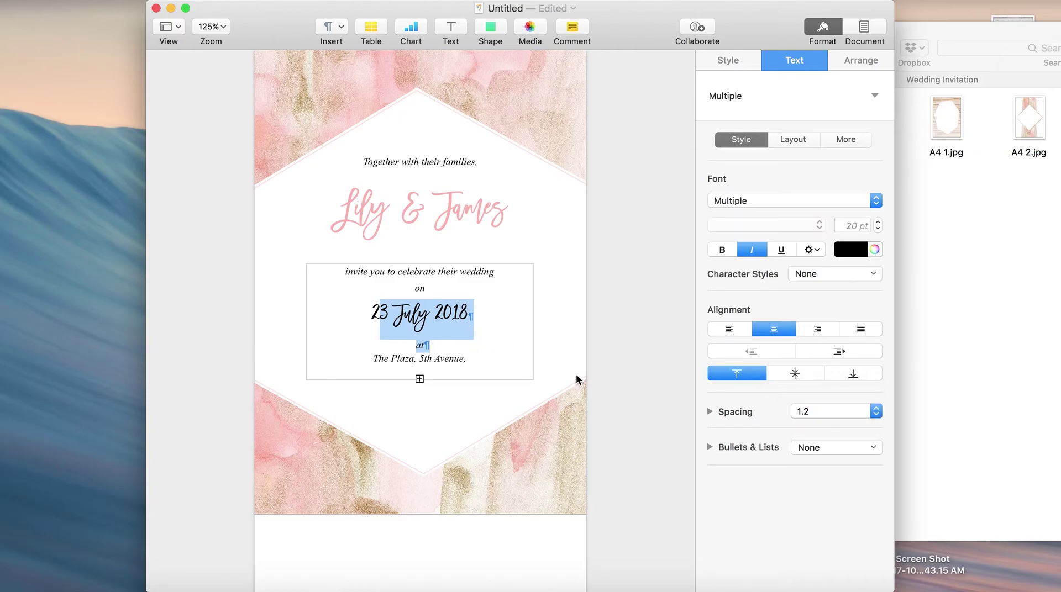
{"action": "left_click", "coordinate": [511, 358]}
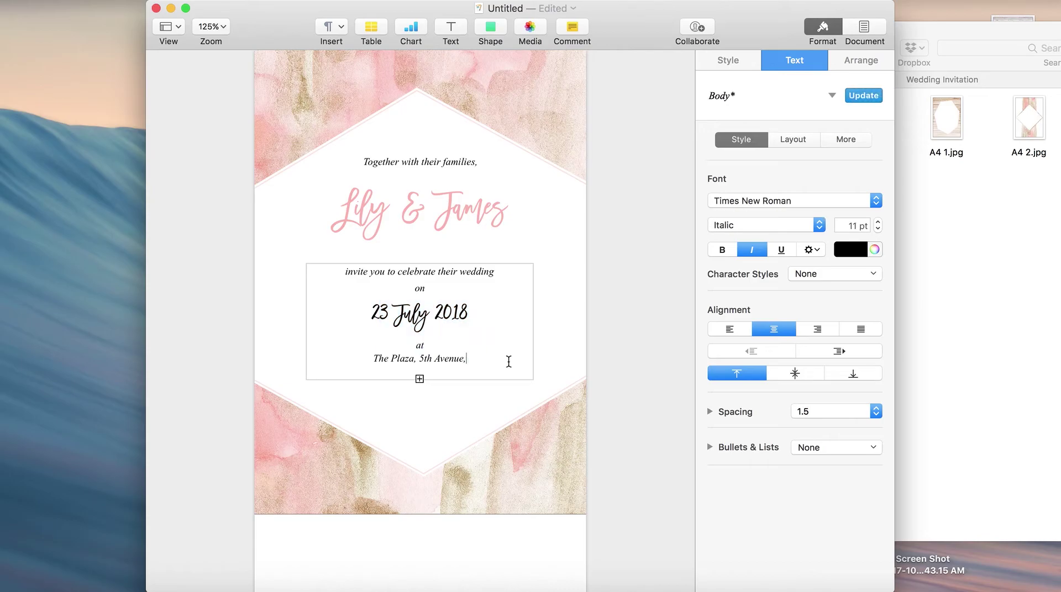
Enlarge the invitation details box to about 3.44 × 2.07 in so 'Charleston' reappears
{"action": "left_click", "coordinate": [430, 375]}
{"action": "left_click", "coordinate": [528, 356]}
{"action": "left_click", "coordinate": [553, 362]}
{"action": "left_click", "coordinate": [490, 349]}
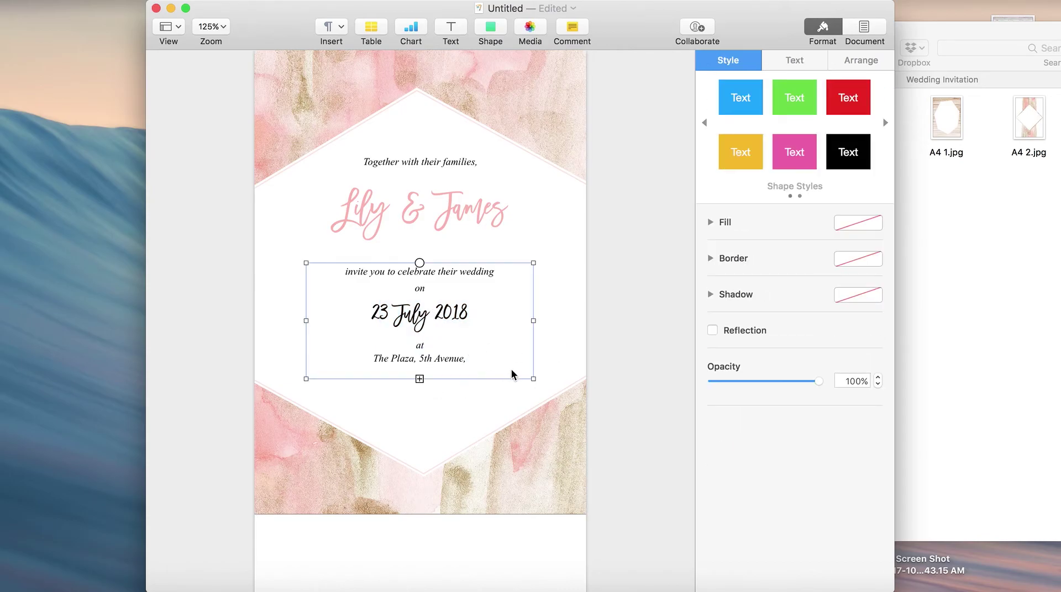
{"action": "left_click_drag", "start_coordinate": [534, 379], "coordinate": [537, 400]}
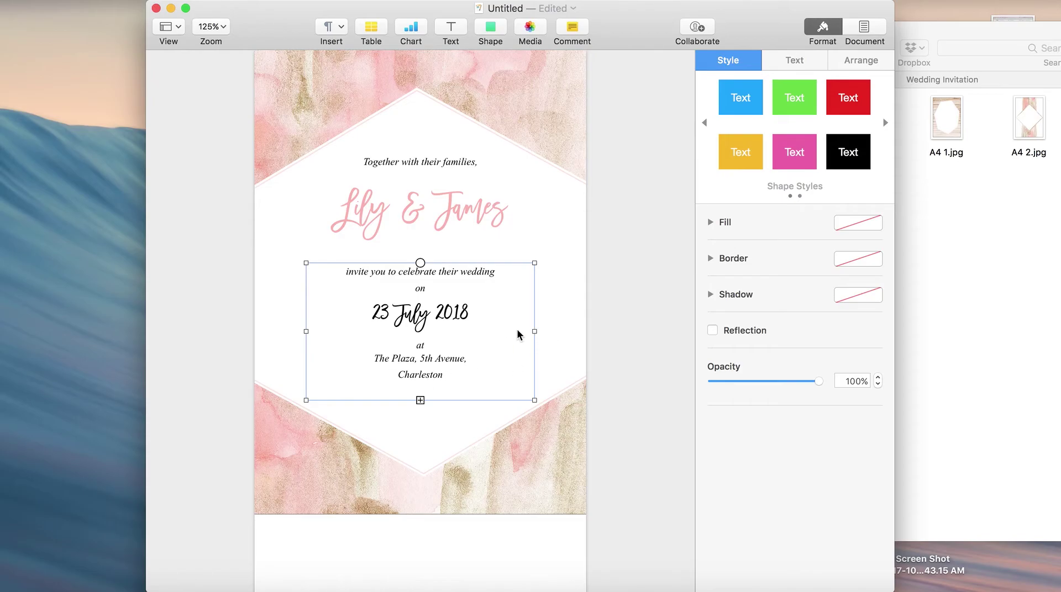
{"action": "left_click", "coordinate": [548, 334]}
{"action": "left_click", "coordinate": [410, 317]}
Make all the invitation details text dark gray
{"action": "left_click", "coordinate": [434, 322]}
{"action": "key", "text": "super+a"}
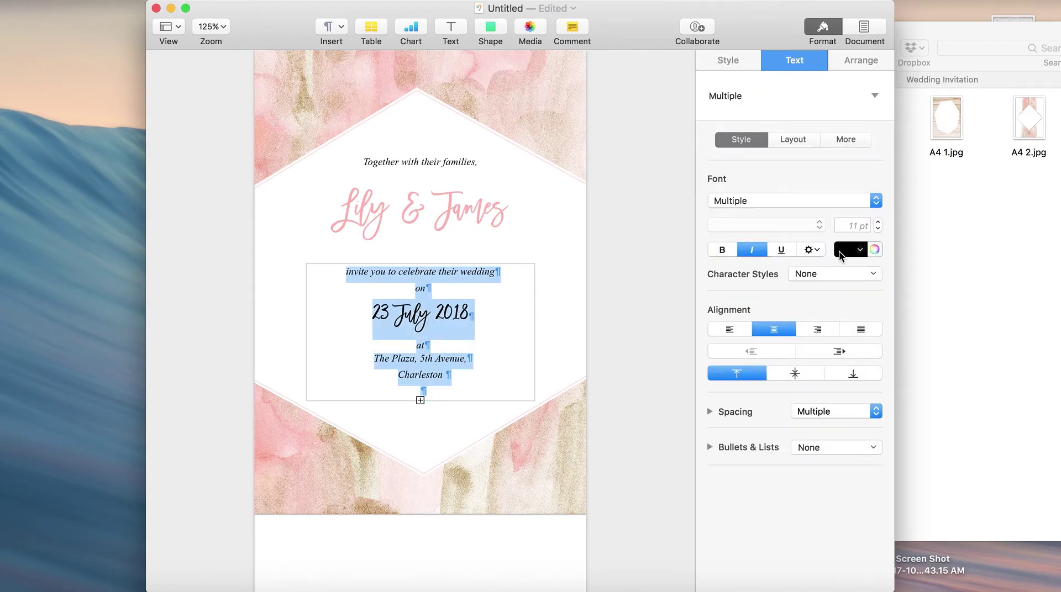
{"action": "left_click", "coordinate": [839, 251]}
{"action": "left_click", "coordinate": [882, 338]}
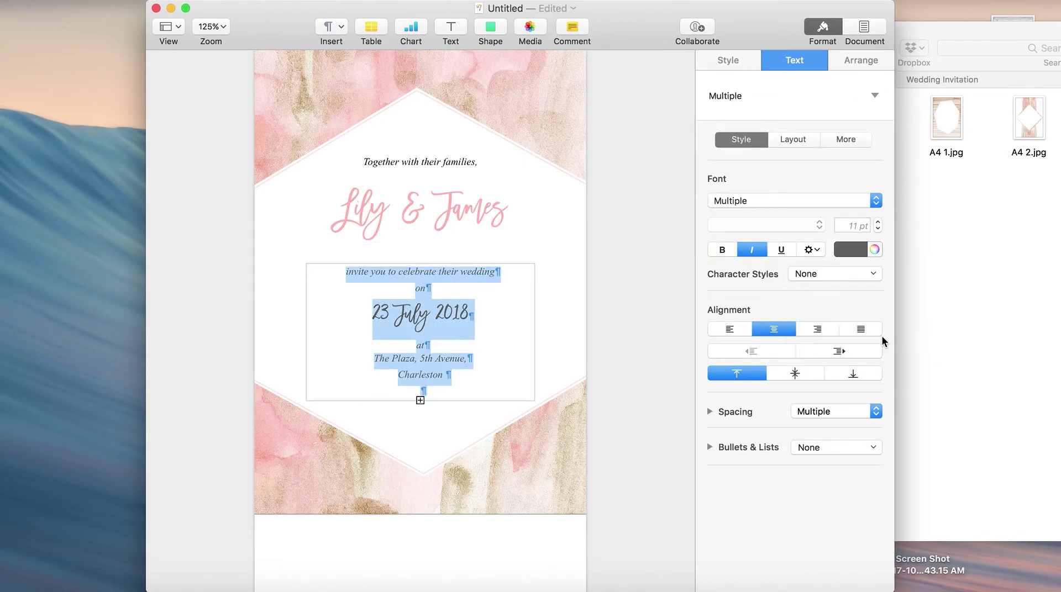
{"action": "left_click", "coordinate": [496, 342]}
{"action": "left_click", "coordinate": [540, 342]}
Make the 'Together with their families,' opening line dark gray
{"action": "left_click", "coordinate": [420, 163]}
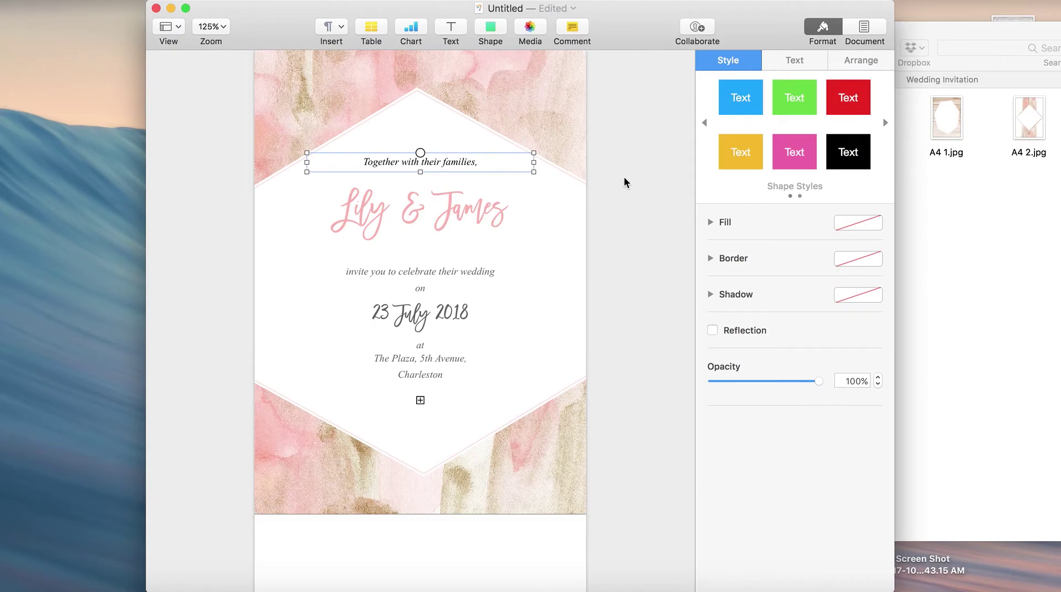
{"action": "double_click", "coordinate": [462, 162]}
{"action": "key", "text": "super+a"}
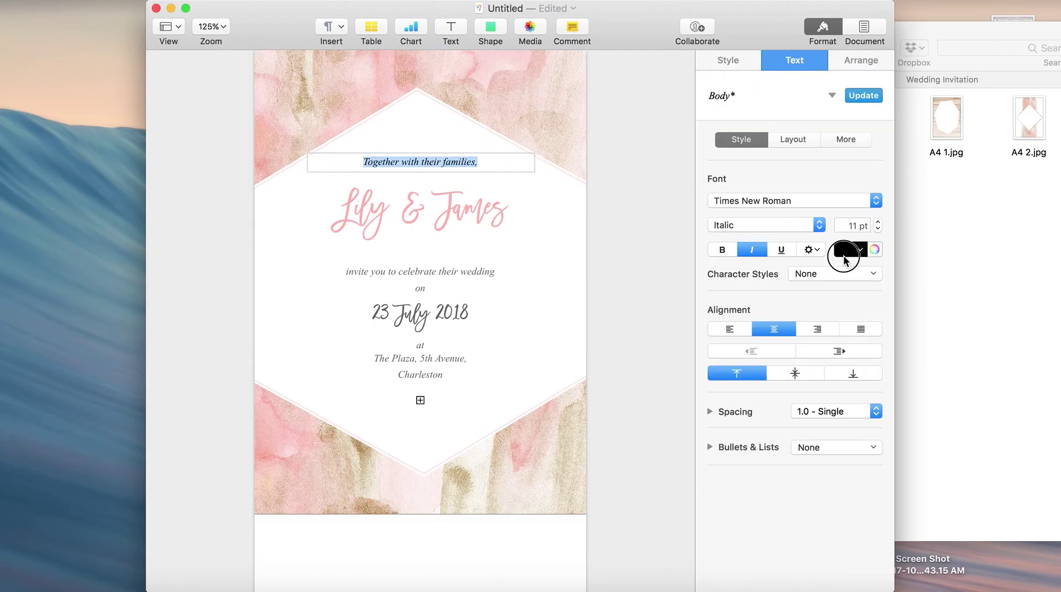
{"action": "left_click", "coordinate": [844, 257]}
{"action": "left_click", "coordinate": [877, 347]}
{"action": "left_click", "coordinate": [557, 267]}
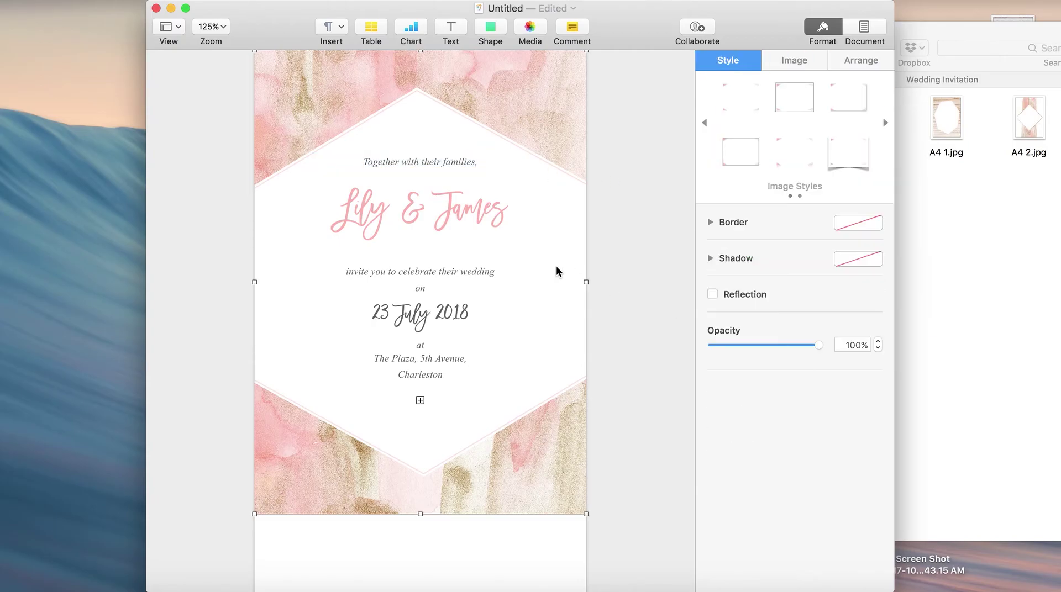
Nudge the main invitation text block slightly upward
{"action": "left_click", "coordinate": [612, 312]}
{"action": "left_click", "coordinate": [440, 329]}
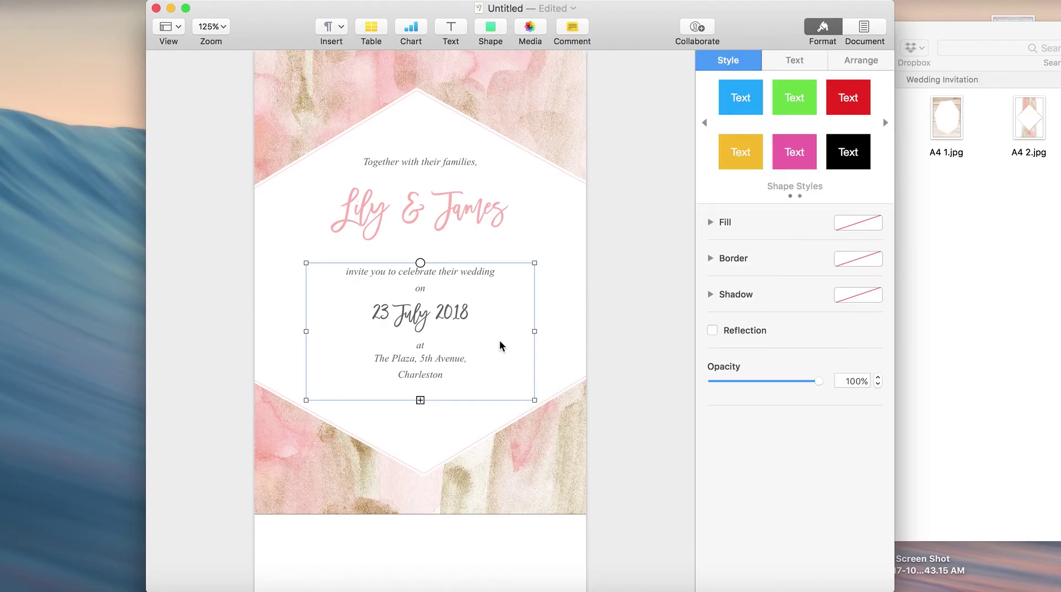
{"action": "mouse_move", "coordinate": [458, 313]}
{"action": "left_mouse_down"}
{"action": "mouse_move", "coordinate": [452, 298]}
{"action": "mouse_move", "coordinate": [459, 306]}
{"action": "left_mouse_up"}
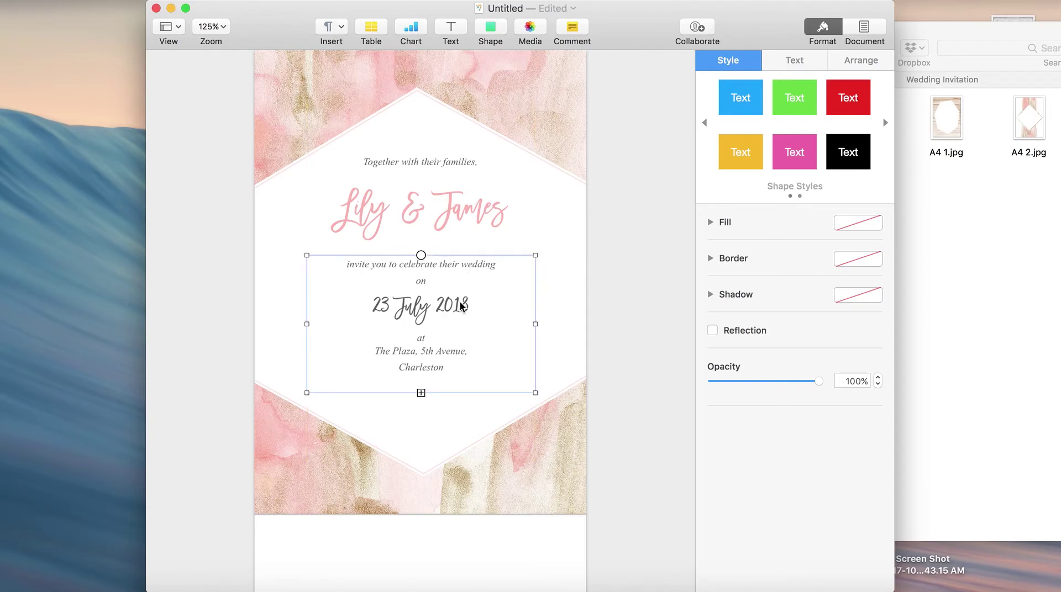
{"action": "left_click", "coordinate": [432, 437]}
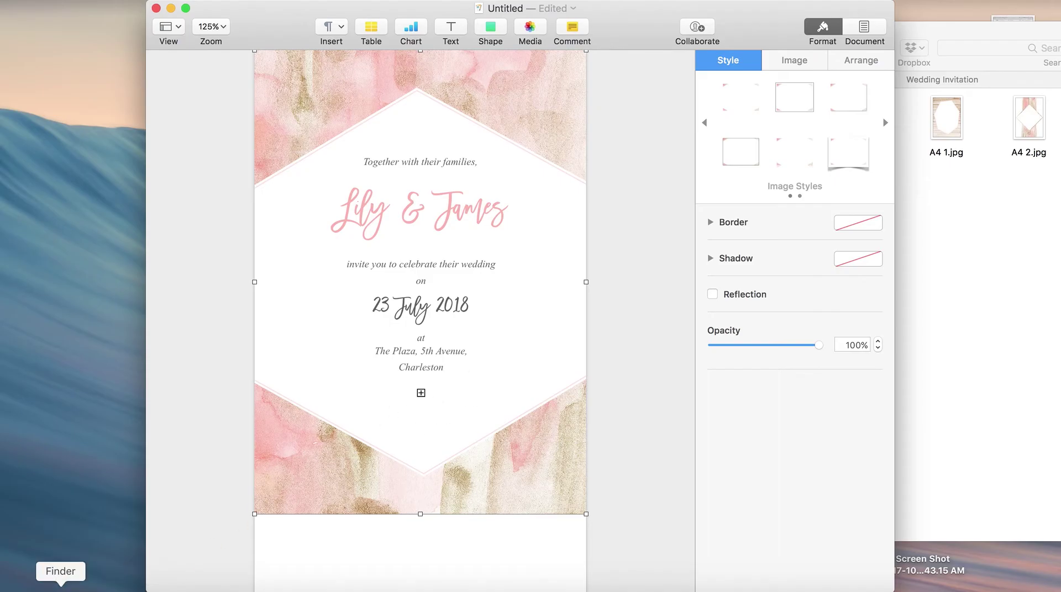
In Finder, open the Separate Elements folder and select 18 Pink and Gold.png
{"action": "left_click", "coordinate": [61, 587]}
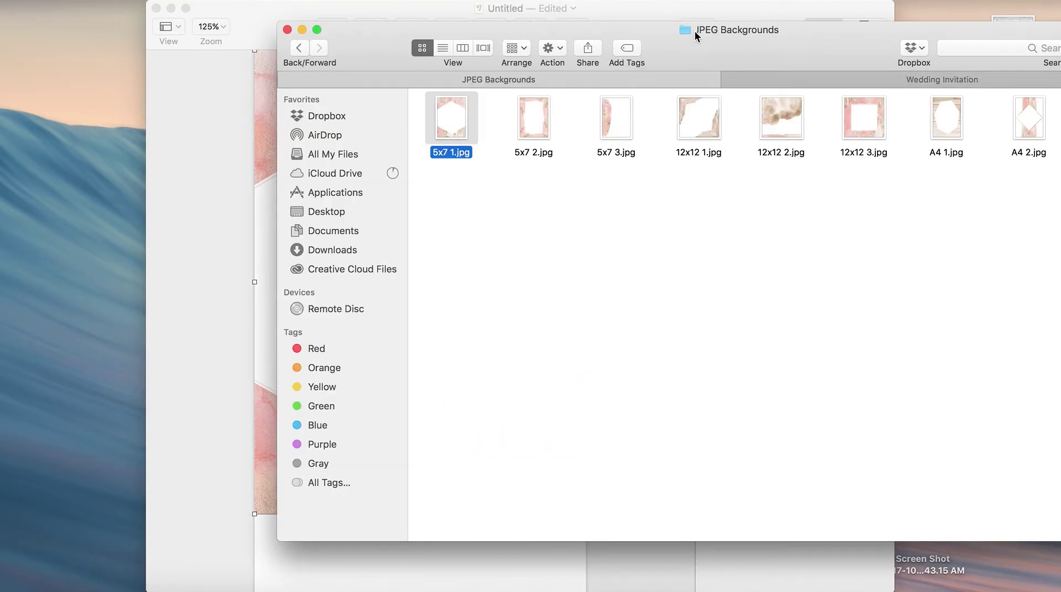
{"action": "left_click_drag", "start_coordinate": [697, 33], "coordinate": [499, 49]}
{"action": "left_click", "coordinate": [85, 47]}
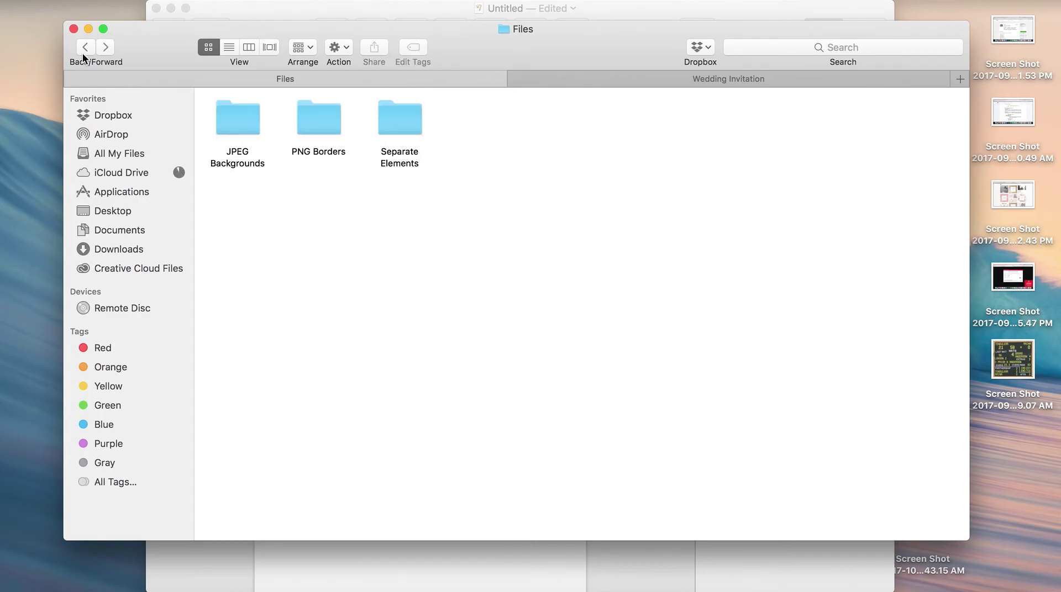
{"action": "double_click", "coordinate": [389, 127]}
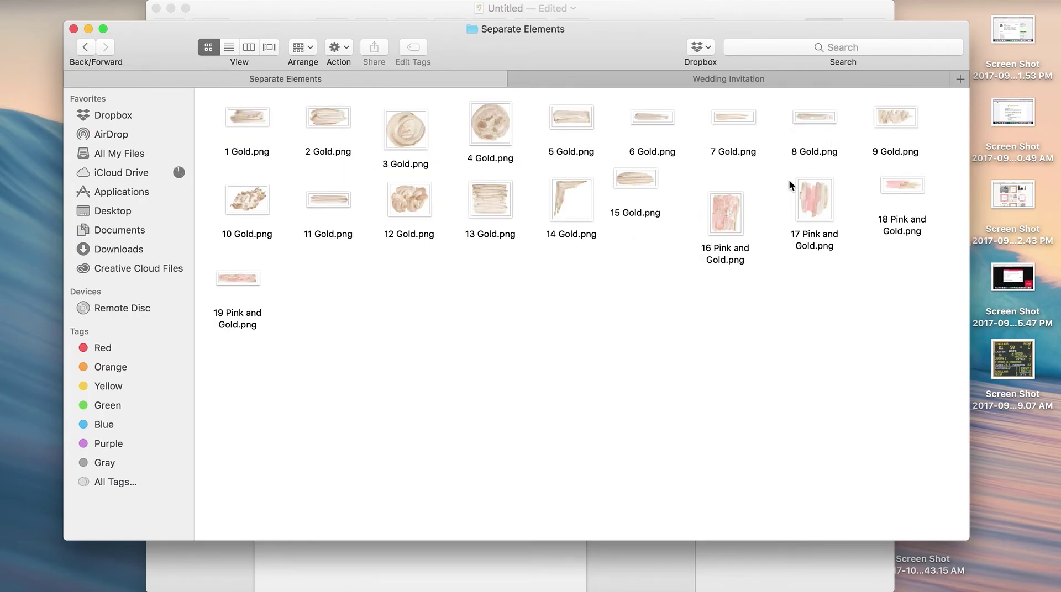
{"action": "left_click", "coordinate": [909, 185]}
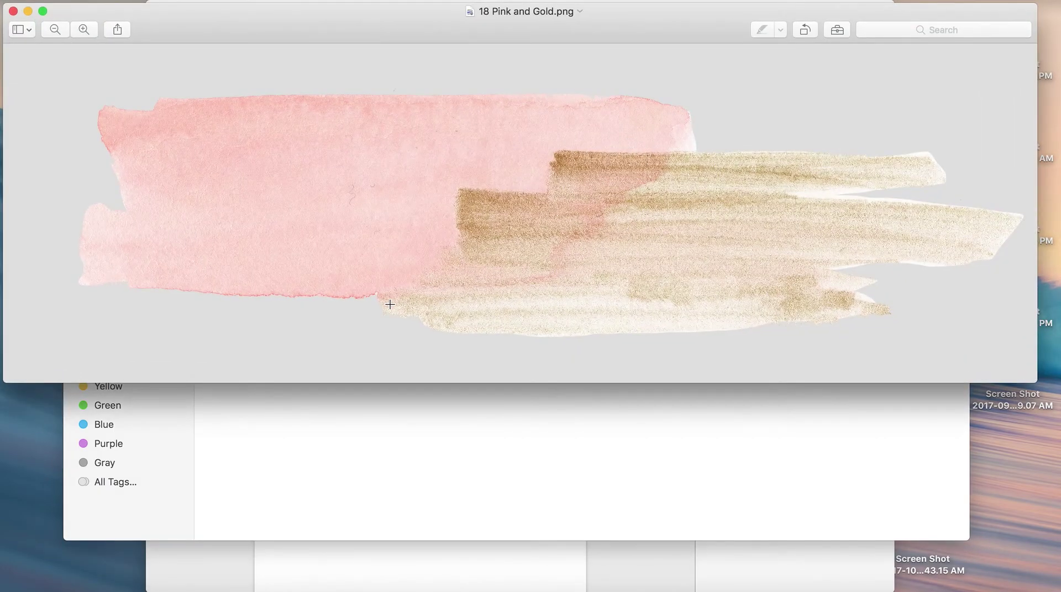
{"action": "left_click", "coordinate": [12, 11]}
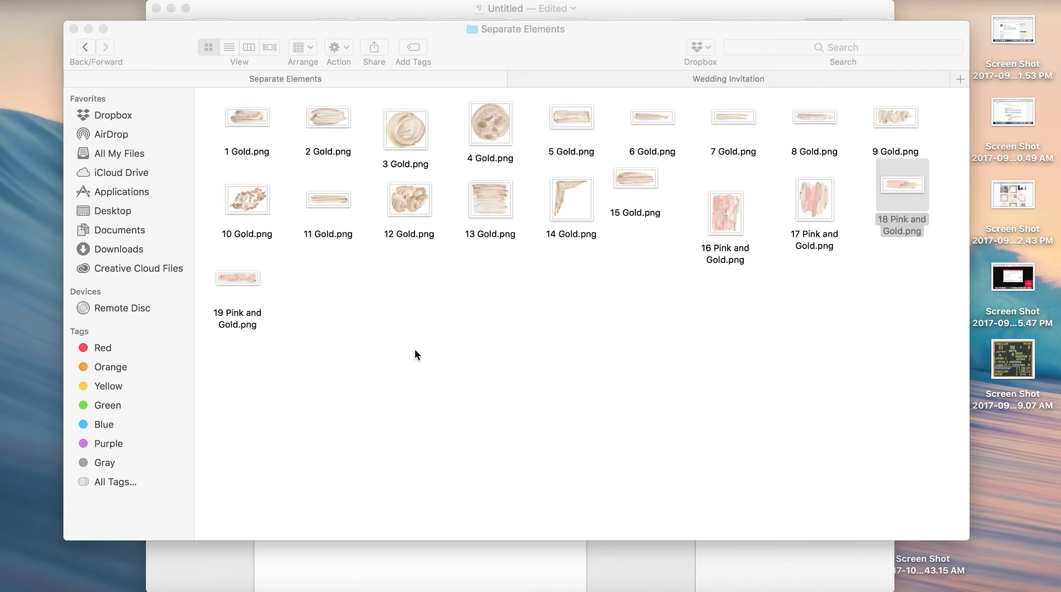
{"action": "left_click", "coordinate": [418, 356]}
{"action": "left_click", "coordinate": [901, 187]}
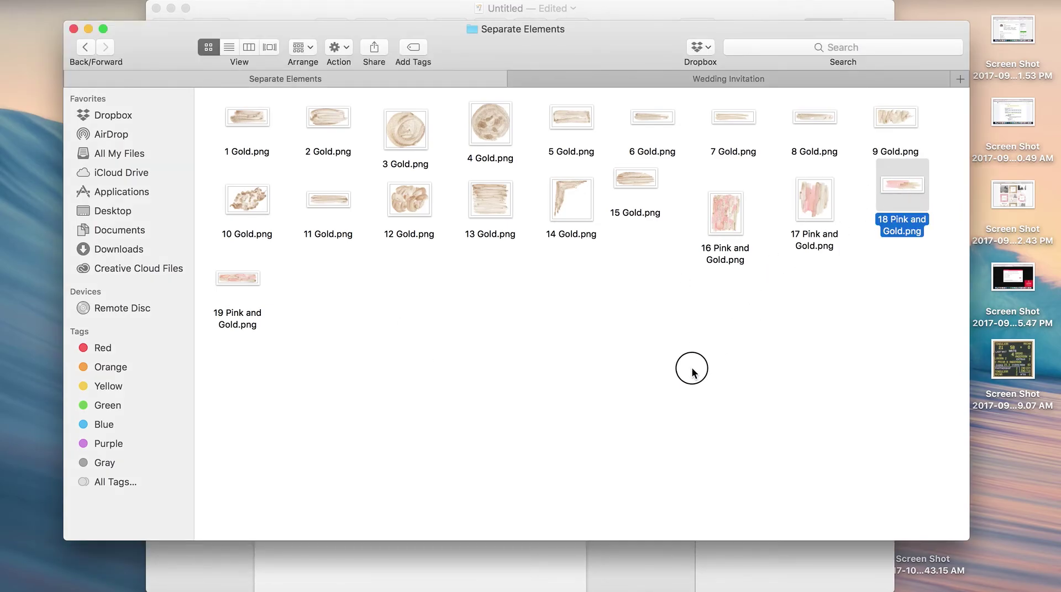
{"action": "left_click", "coordinate": [486, 552]}
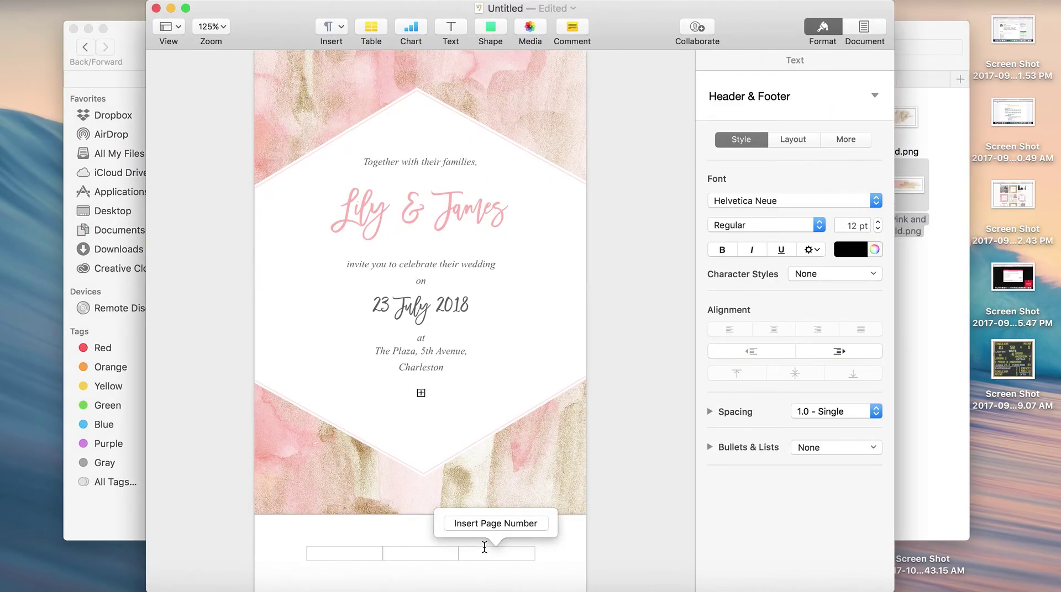
{"action": "key", "text": "super+Tab"}
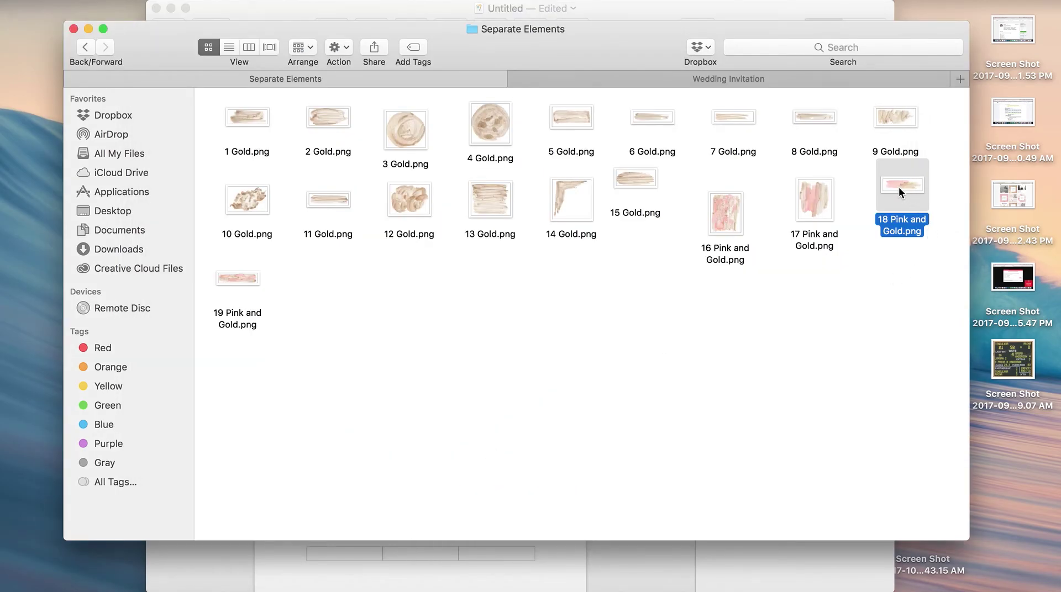
Place 18 Pink and Gold.png below the Charleston line and shrink it to about 1.69 × 0.55 in
{"action": "left_click_drag", "start_coordinate": [608, 41], "coordinate": [180, 72]}
{"action": "mouse_move", "coordinate": [469, 220]}
{"action": "left_mouse_down"}
{"action": "mouse_move", "coordinate": [569, 331]}
{"action": "mouse_move", "coordinate": [569, 260]}
{"action": "mouse_move", "coordinate": [415, 320]}
{"action": "mouse_move", "coordinate": [451, 366]}
{"action": "mouse_move", "coordinate": [423, 430]}
{"action": "left_mouse_up"}
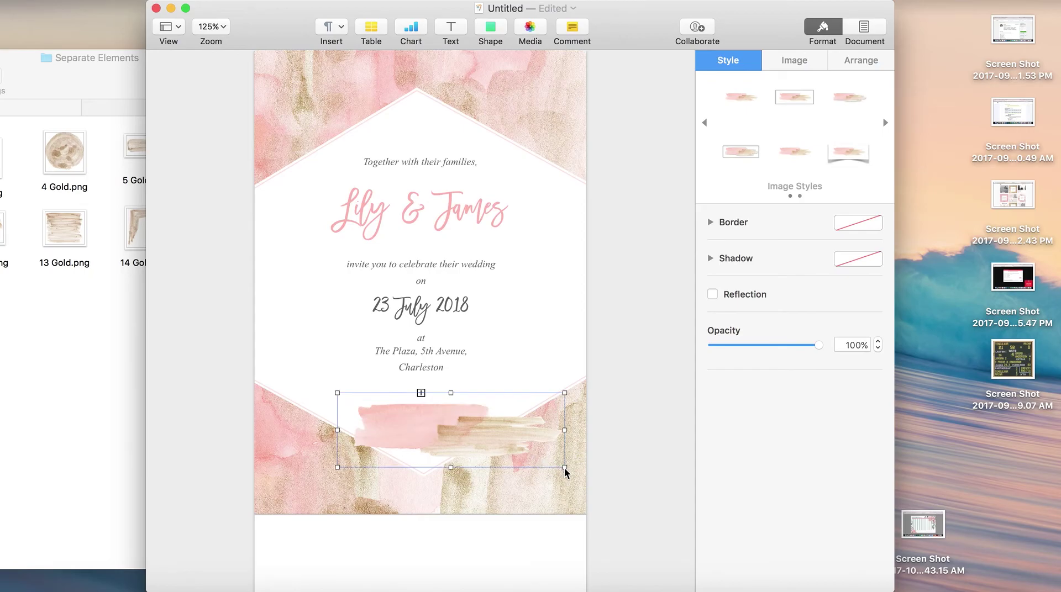
{"action": "mouse_move", "coordinate": [565, 469]}
{"action": "left_mouse_down"}
{"action": "mouse_move", "coordinate": [402, 413]}
{"action": "mouse_move", "coordinate": [421, 408]}
{"action": "left_mouse_up"}
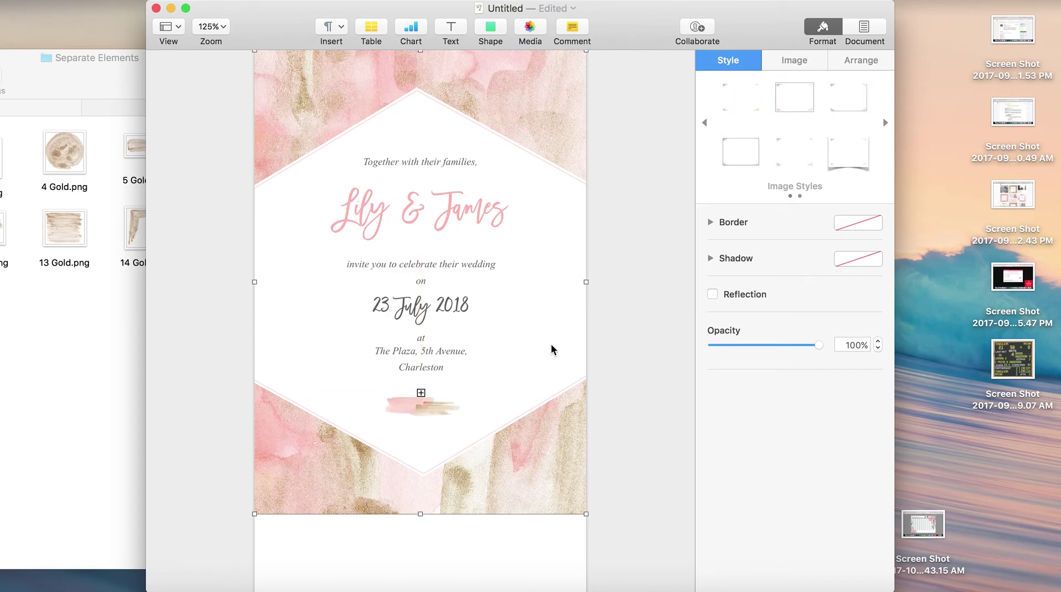
{"action": "left_click", "coordinate": [622, 337]}
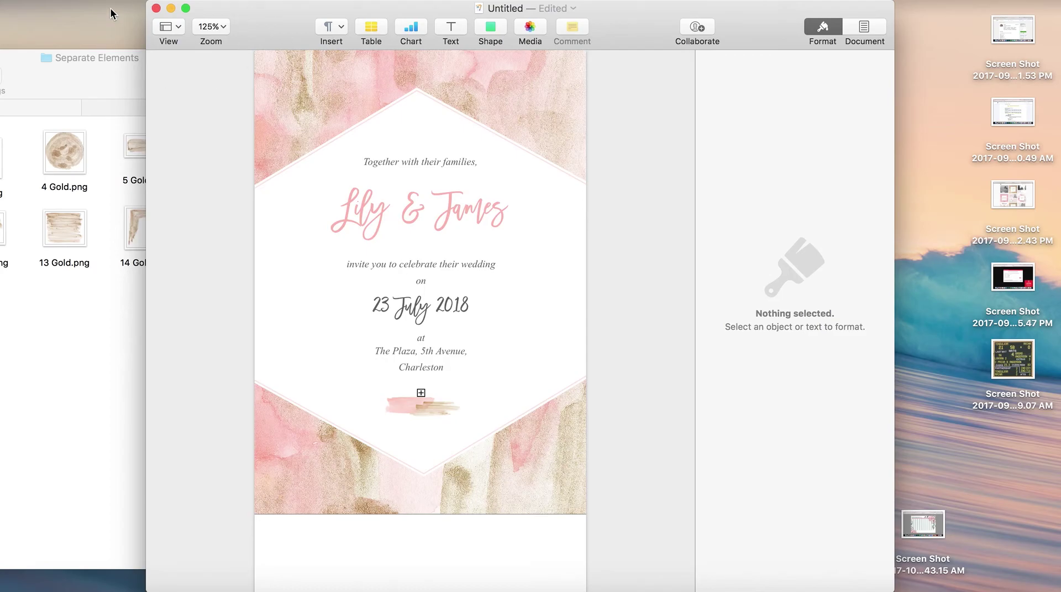
{"action": "left_click_drag", "start_coordinate": [93, 58], "coordinate": [367, 64]}
{"action": "left_click", "coordinate": [288, 14]}
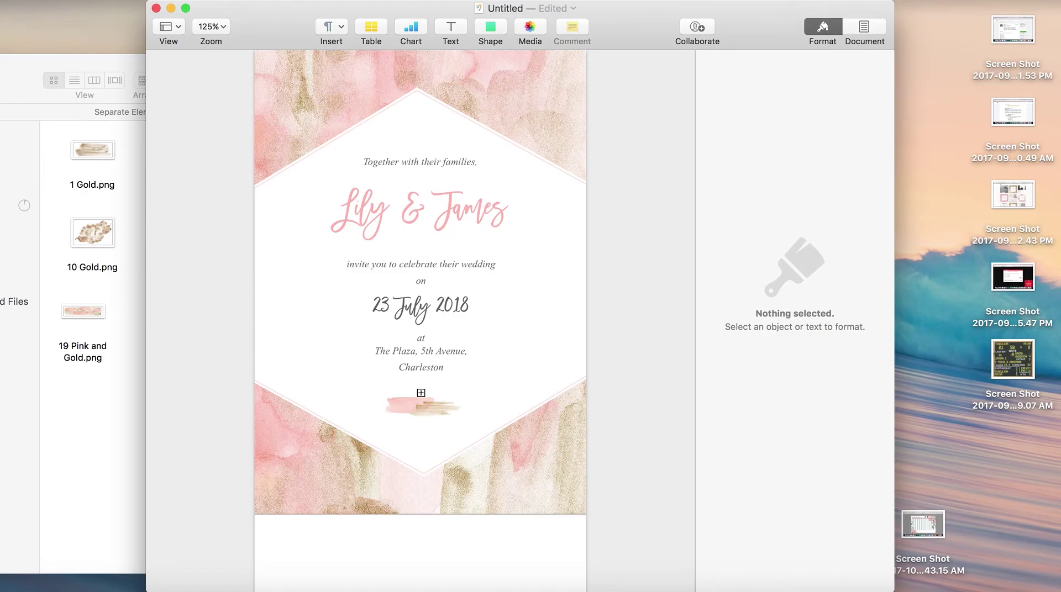
Start a PDF export with Image Quality set to Best
{"action": "left_click", "coordinate": [91, 0]}
{"action": "mouse_move", "coordinate": [148, 145]}
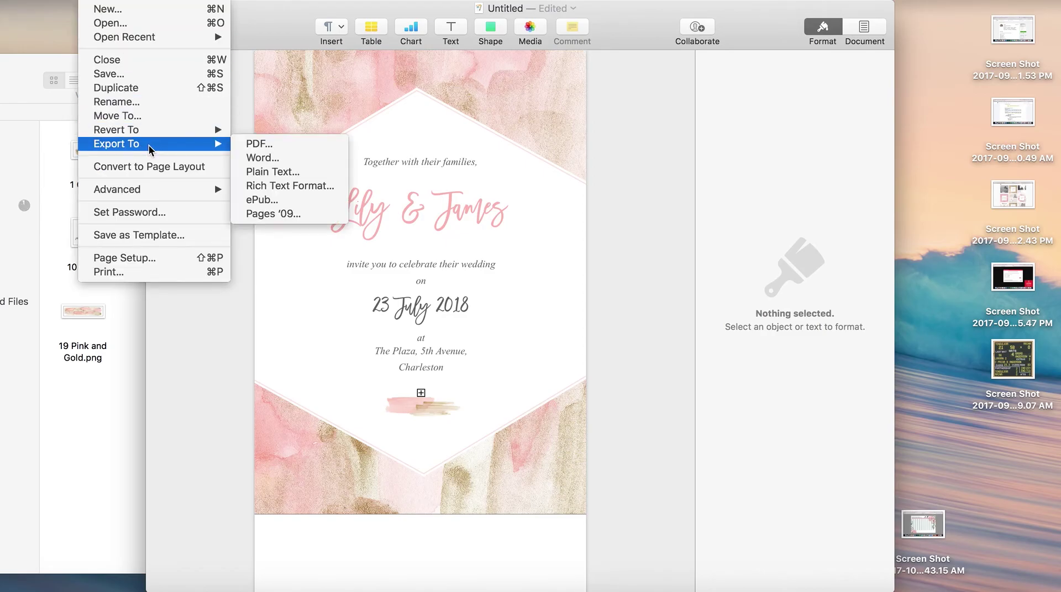
{"action": "left_click", "coordinate": [268, 144]}
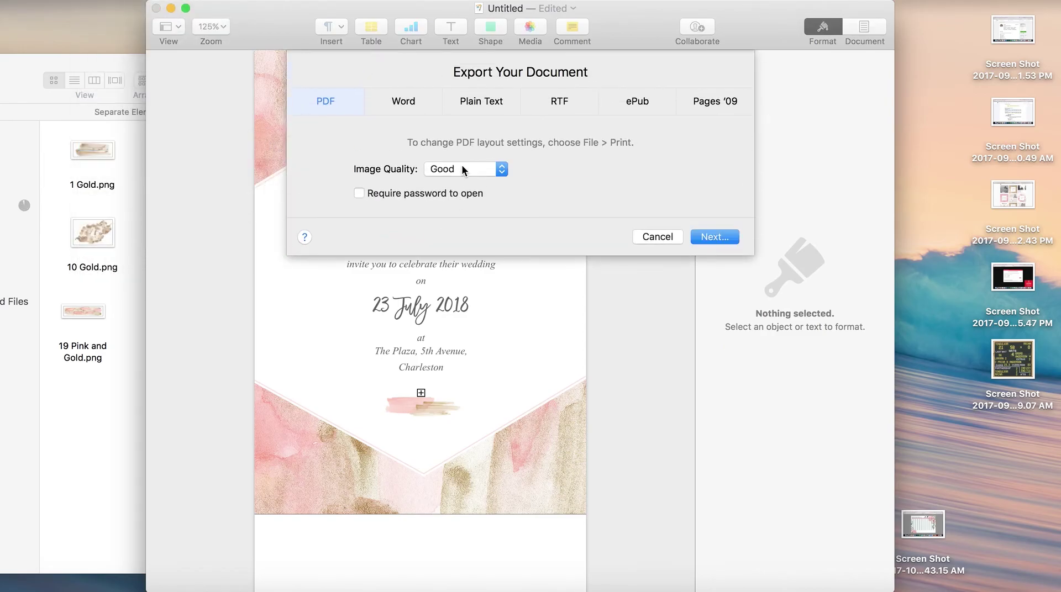
{"action": "left_click", "coordinate": [462, 169]}
{"action": "left_click", "coordinate": [463, 199]}
{"action": "left_click", "coordinate": [479, 168]}
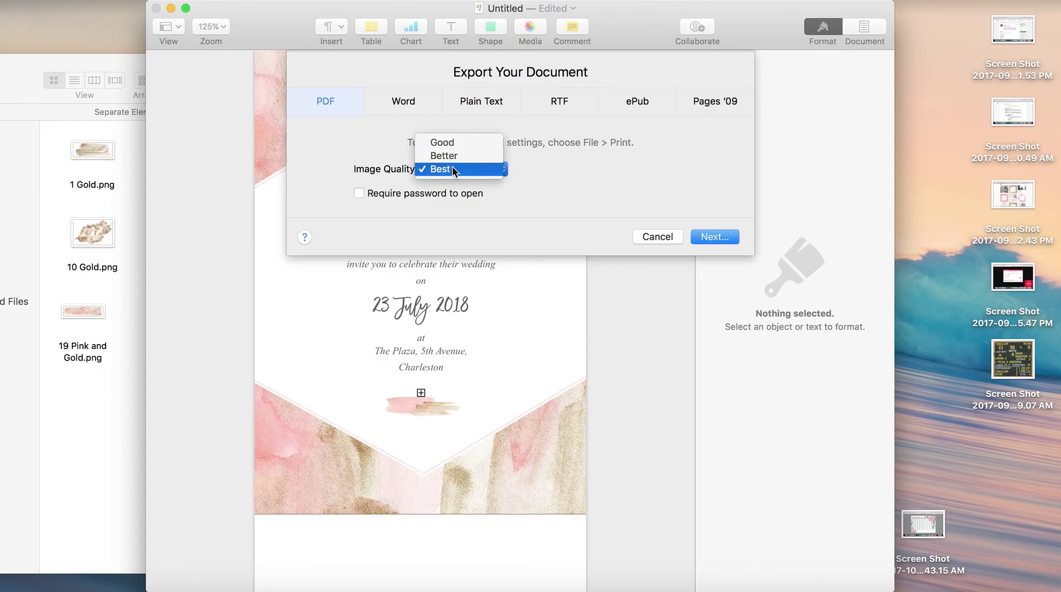
{"action": "left_click", "coordinate": [531, 199]}
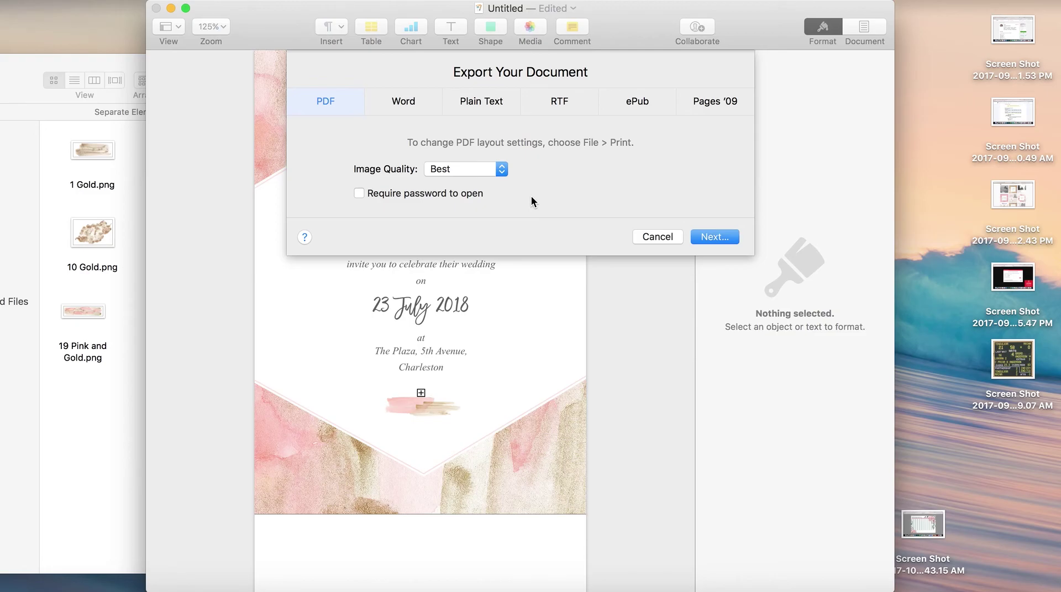
Name the PDF after the couple and export it
{"action": "left_click", "coordinate": [708, 238]}
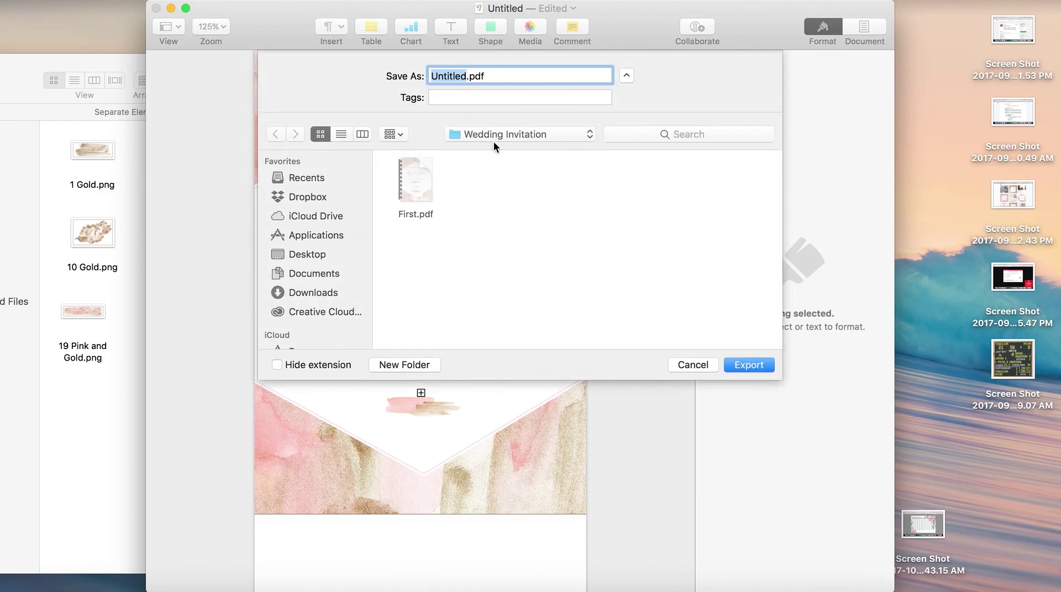
{"action": "type", "text": "Lily n"}
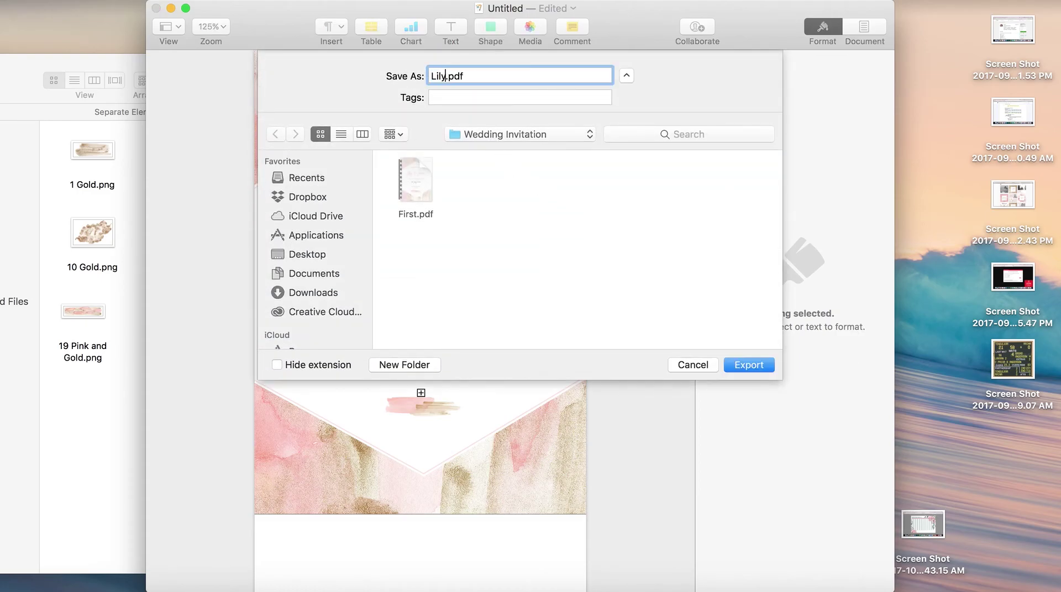
{"action": "key", "text": "BackSpace"}
{"action": "type", "text": "and James"}
{"action": "key", "text": "Return"}
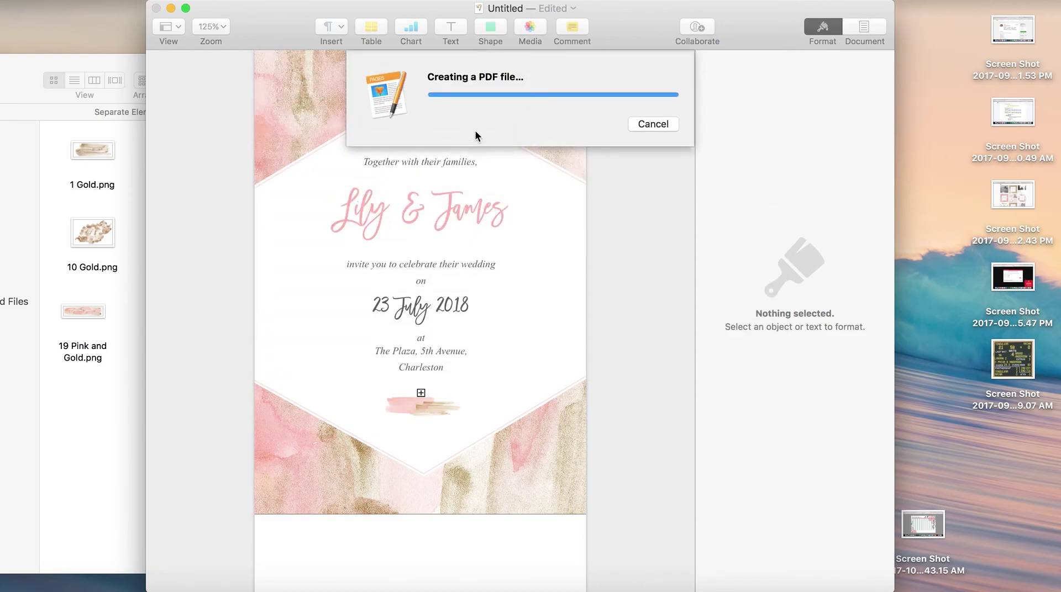
Open the exported PDF from the Wedding Invitation folder in Finder
{"action": "left_click", "coordinate": [102, 64]}
{"action": "left_click_drag", "start_coordinate": [102, 64], "coordinate": [242, 57]}
{"action": "left_click", "coordinate": [558, 108]}
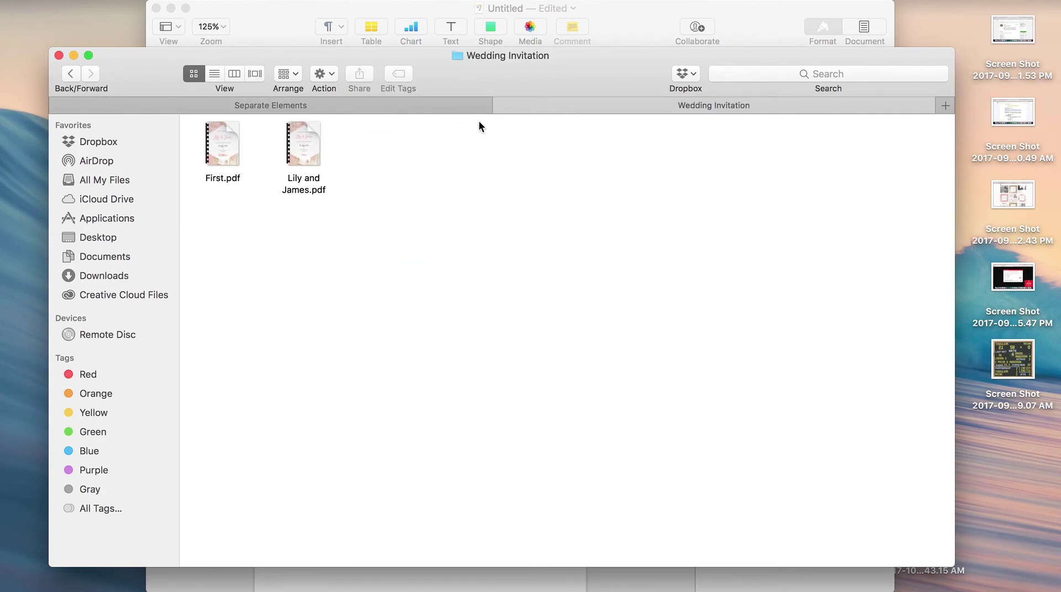
{"action": "left_click", "coordinate": [309, 138]}
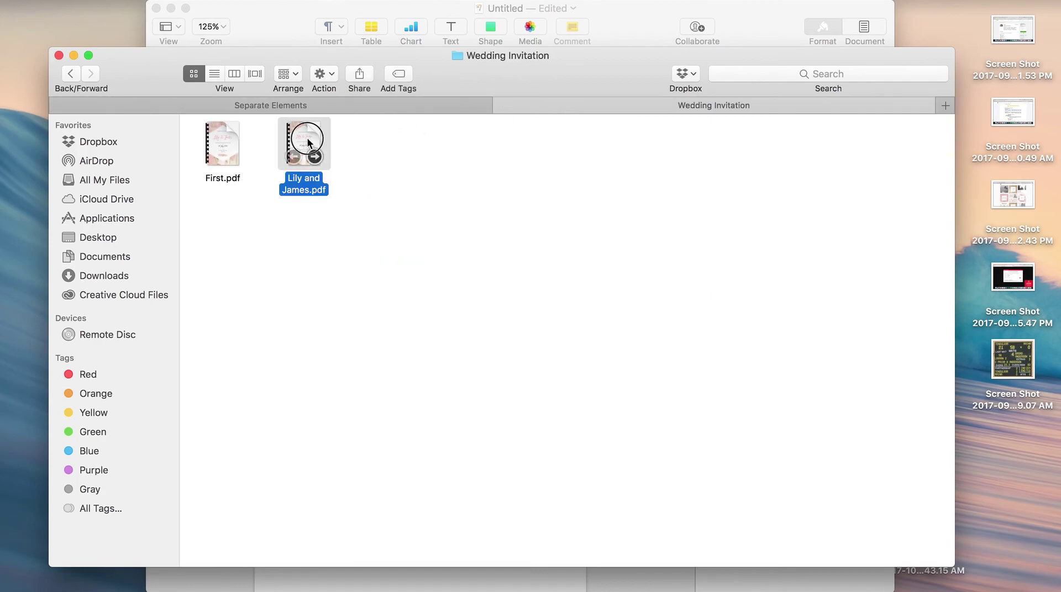
{"action": "double_click", "coordinate": [307, 137]}
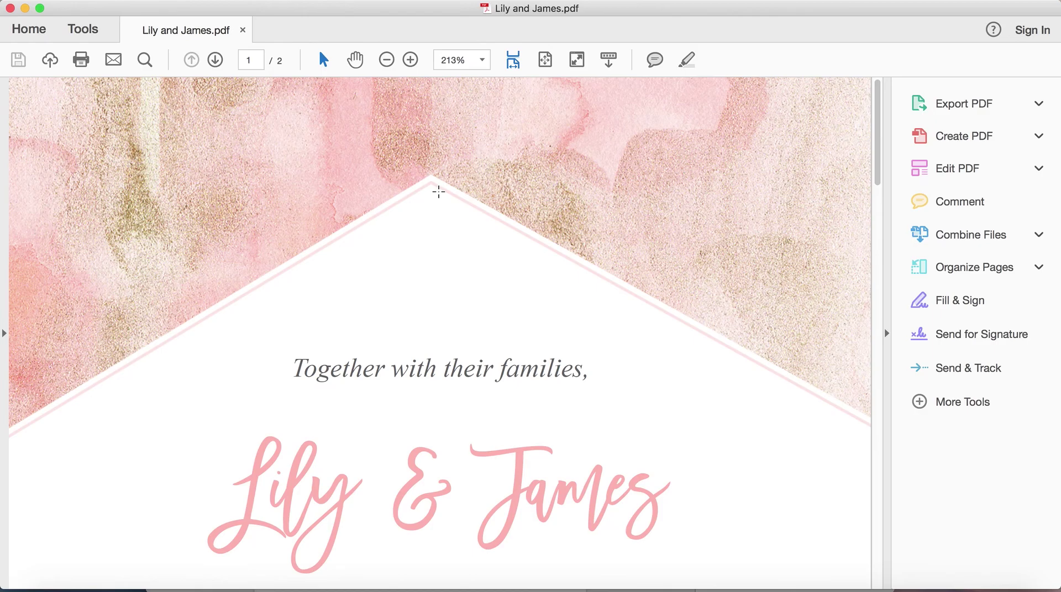
Zoom the exported PDF to 100% to view the whole invitation
{"action": "left_click", "coordinate": [482, 61]}
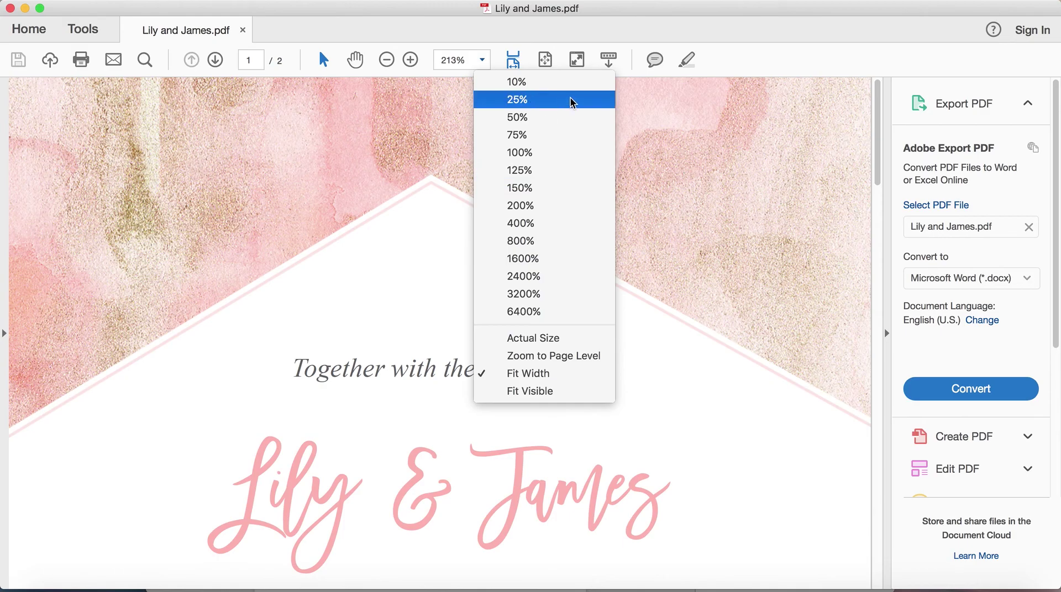
{"action": "left_click", "coordinate": [554, 153]}
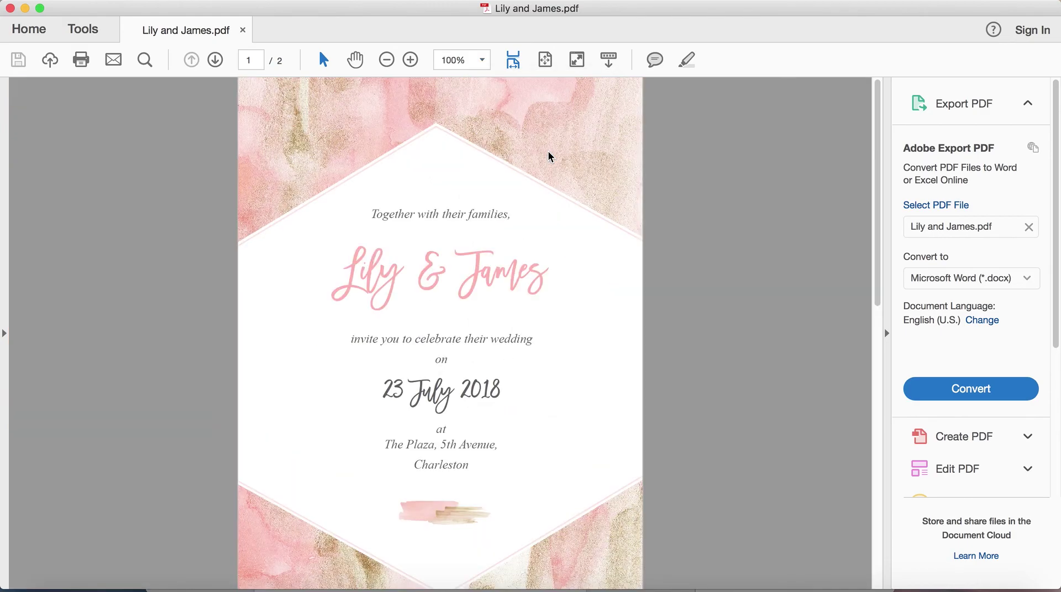